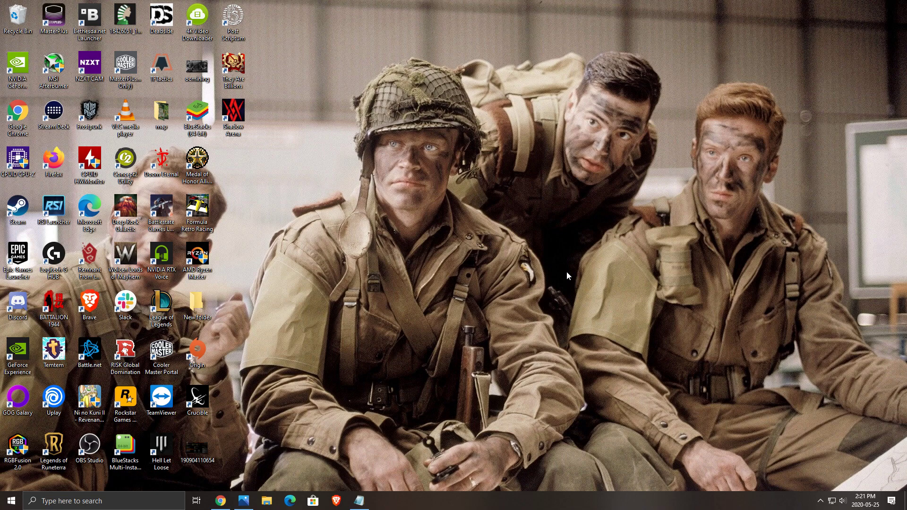
- Open the Windows Update settings, check for updates, and close the Settings window
click(146, 504)
text(updates)
key(Return)
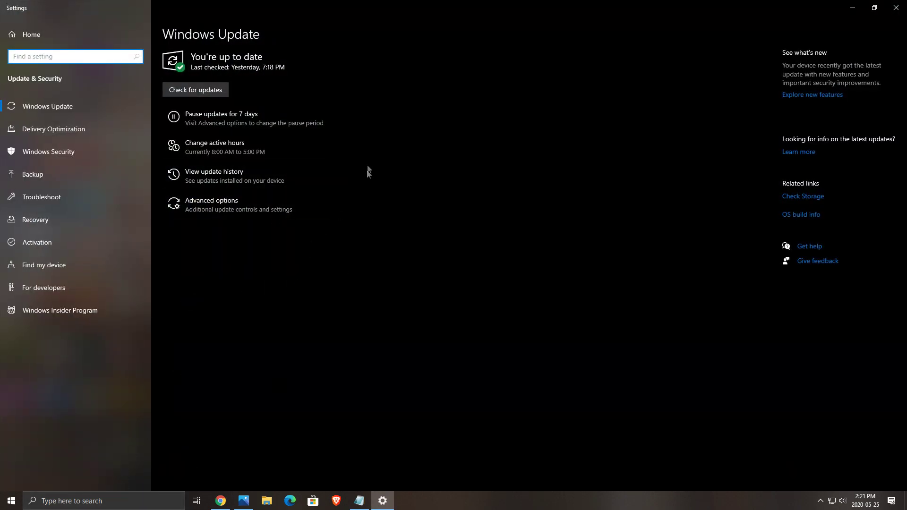
click(218, 89)
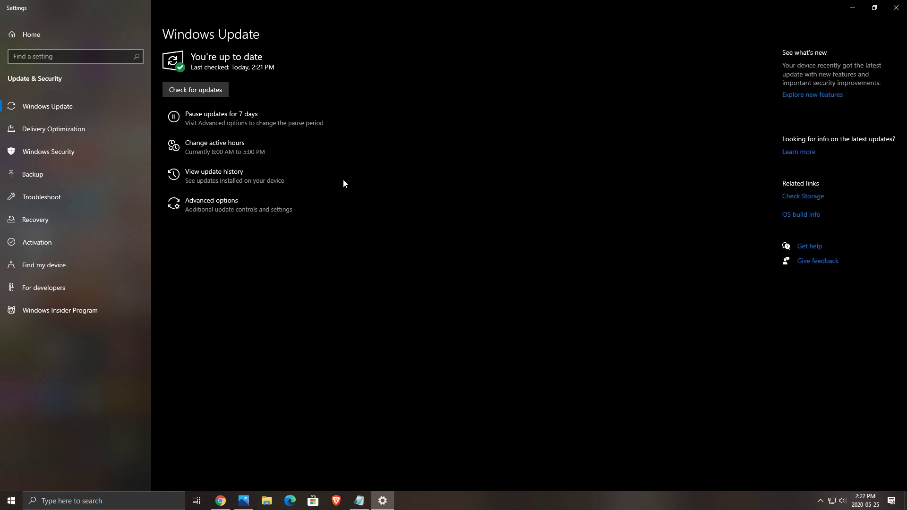
click(892, 13)
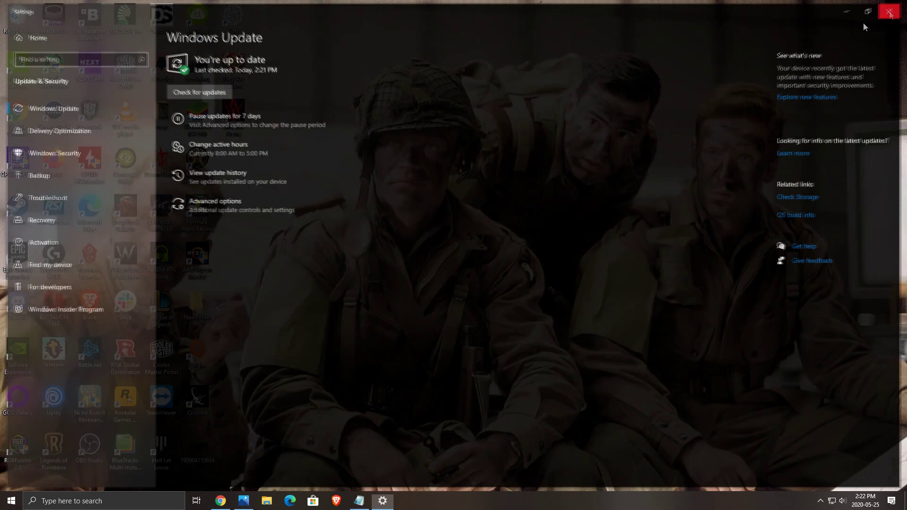
- Switch to Chrome and expand the BIOS downloads on the X570 AORUS MASTER support page
click(221, 502)
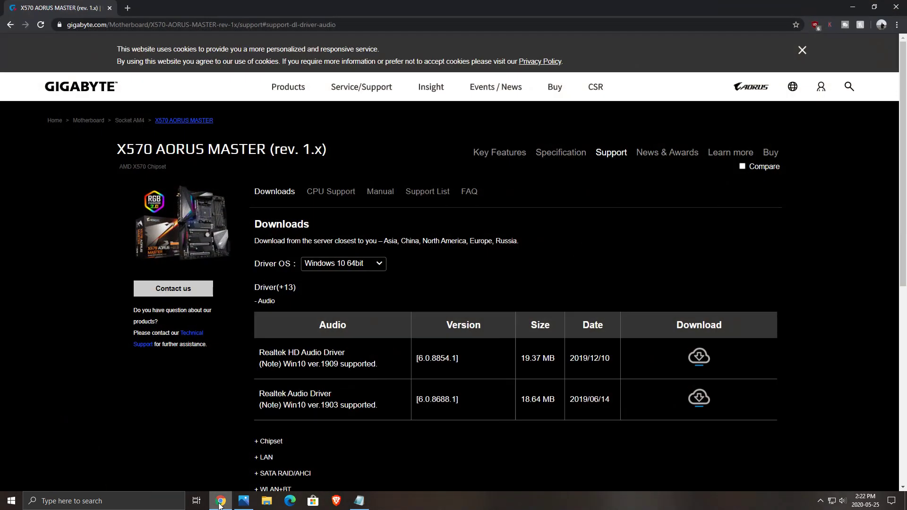
scroll(469, 294, down, 2)
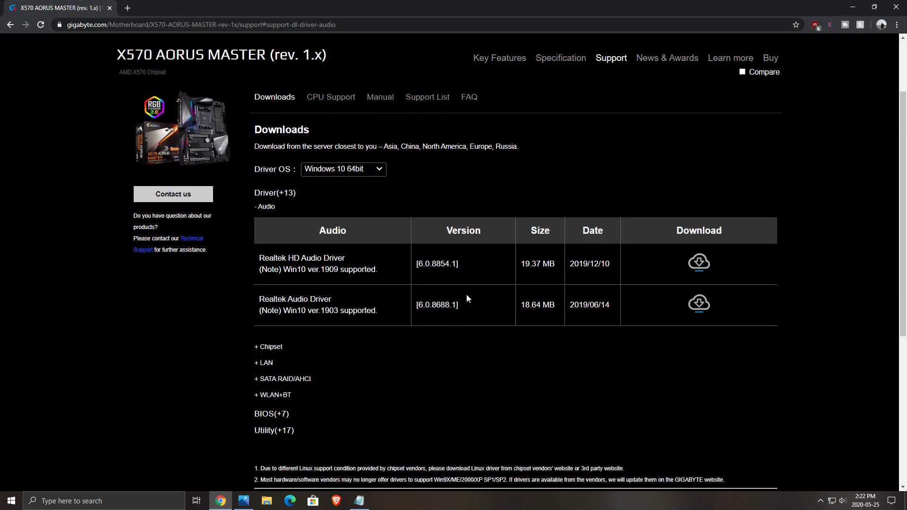
scroll(466, 297, down, 2)
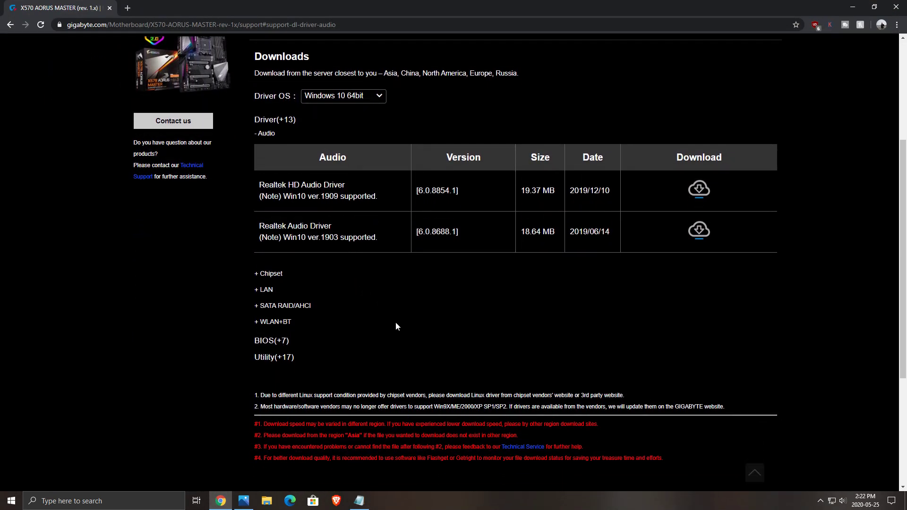
click(266, 344)
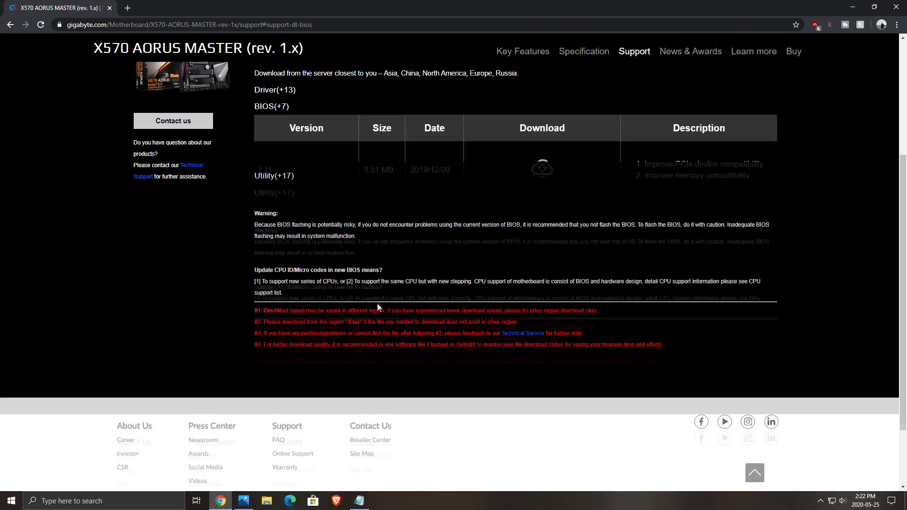
- Examine the BIOS release dates and descriptions from F4 up to F11, comparing their AGESA versions
scroll(708, 198, down, 5)
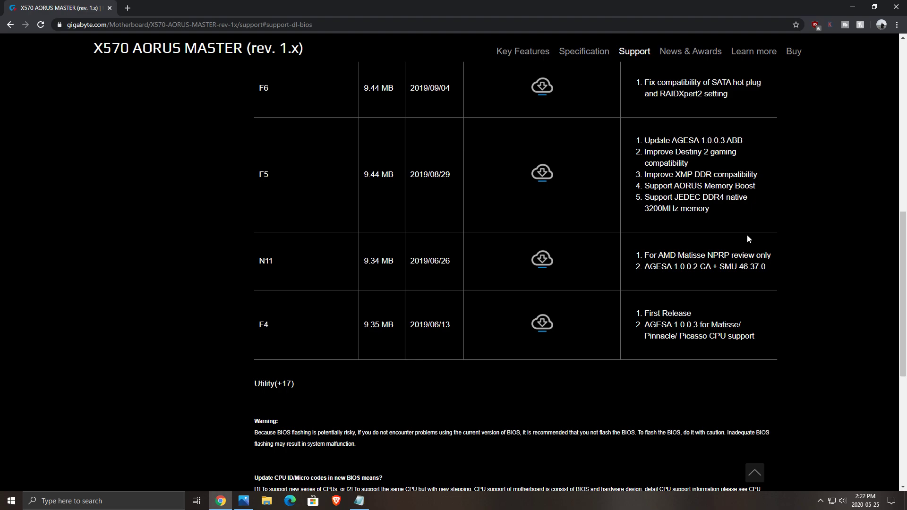
scroll(407, 217, down, 1)
scroll(656, 324, up, 1)
drag(644, 326, 703, 327)
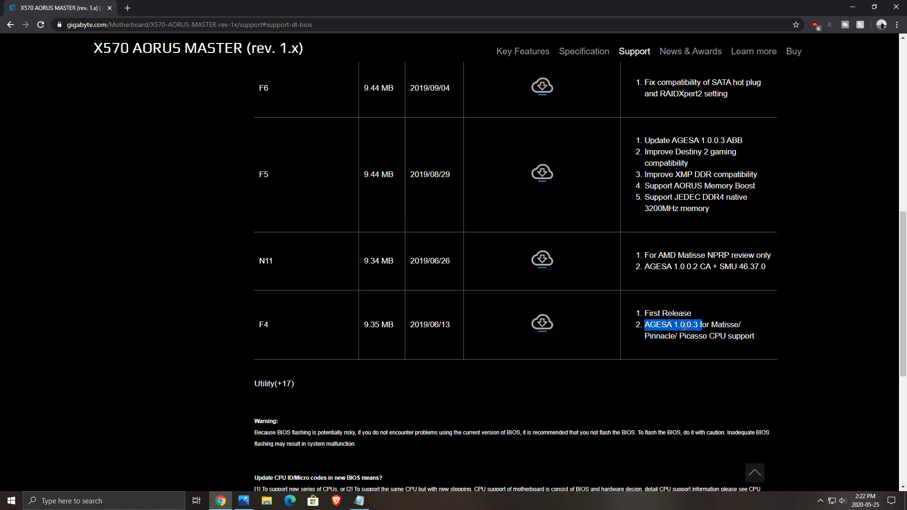
double_click(685, 326)
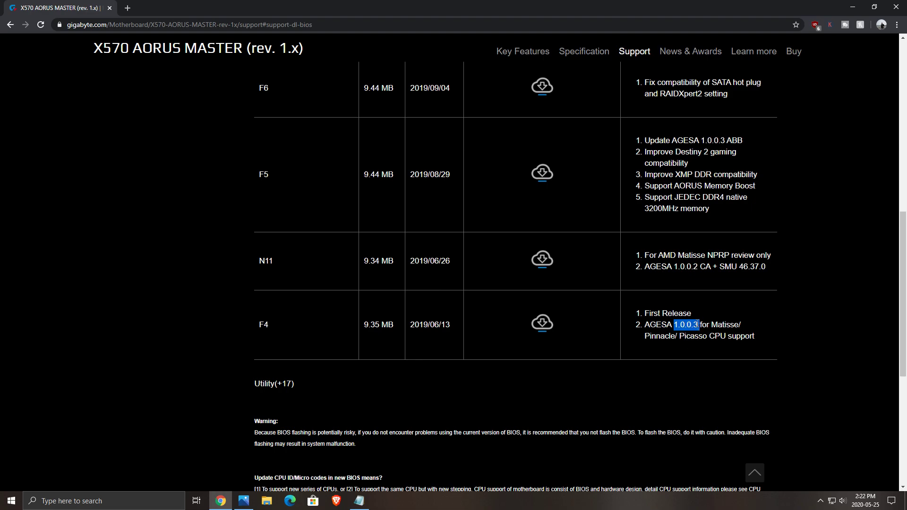
scroll(695, 293, up, 5)
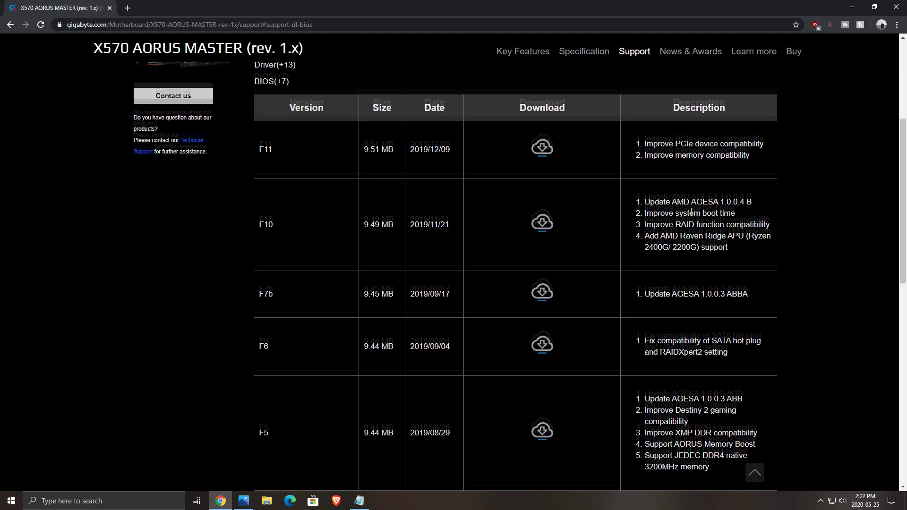
scroll(699, 223, down, 1)
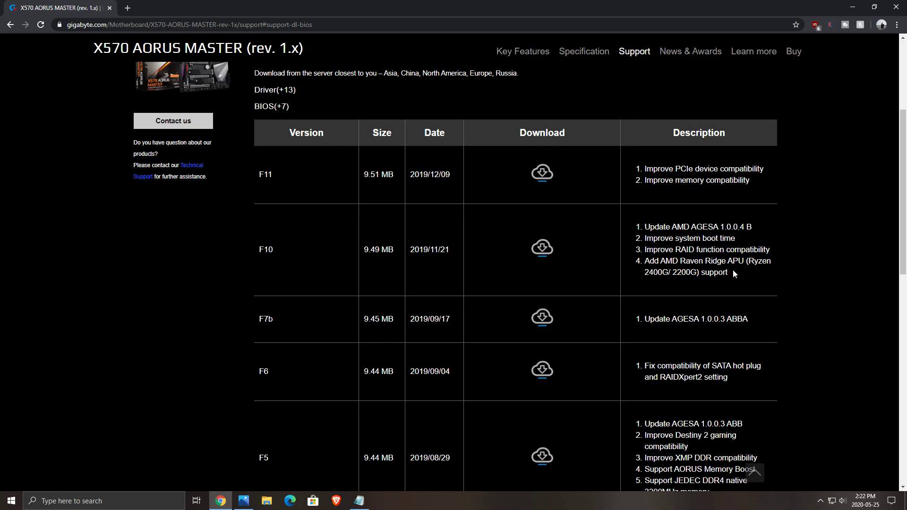
scroll(542, 266, up, 1)
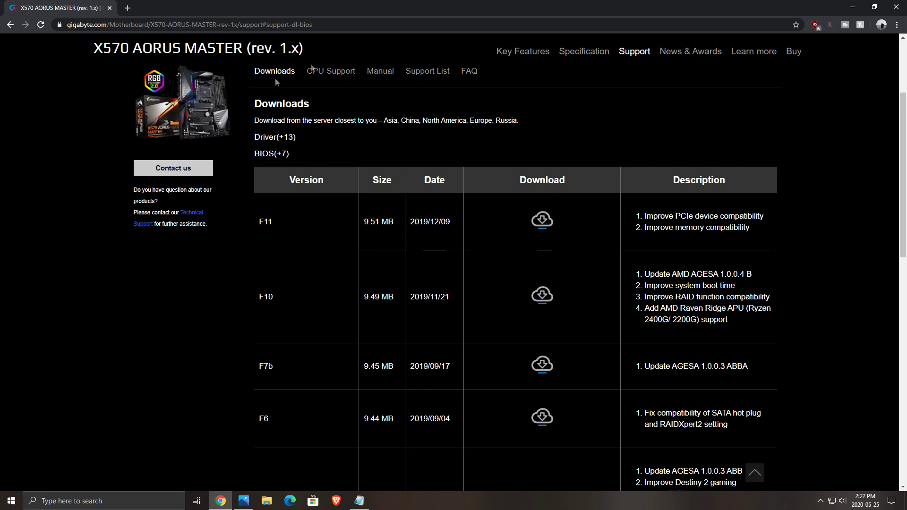
scroll(427, 249, down, 10)
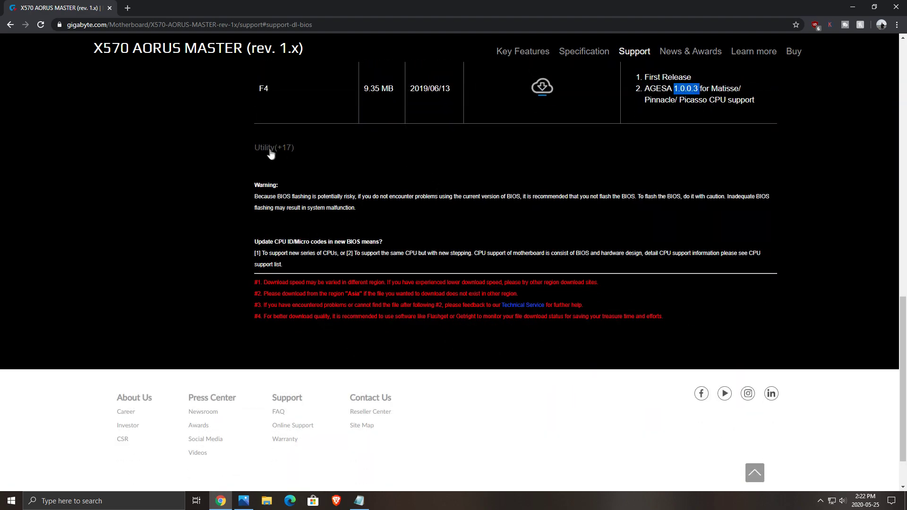
click(270, 149)
scroll(372, 189, down, 2)
scroll(372, 194, down, 4)
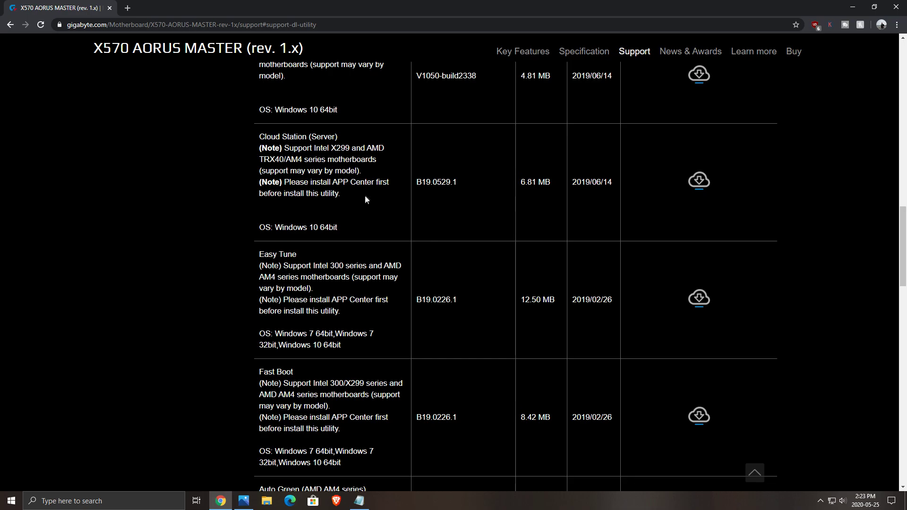
scroll(365, 196, up, 4)
scroll(358, 223, up, 4)
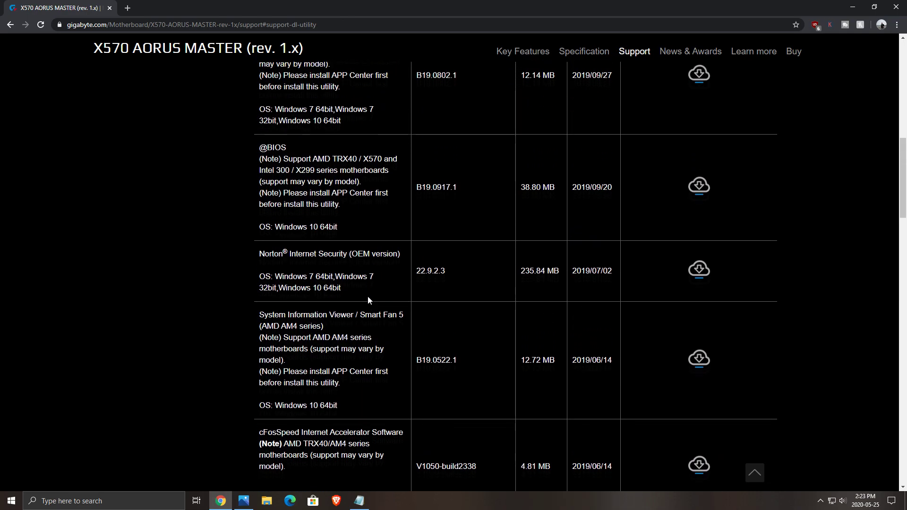
scroll(368, 299, up, 2)
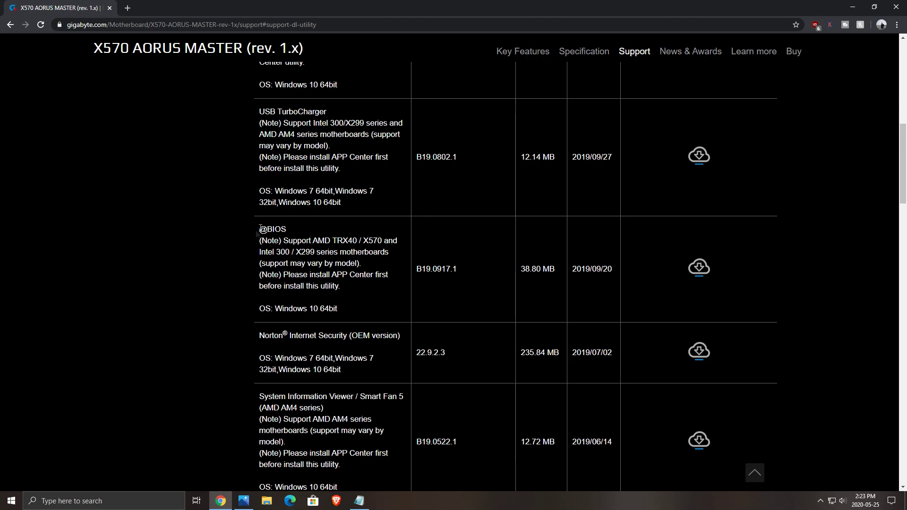
scroll(345, 281, up, 6)
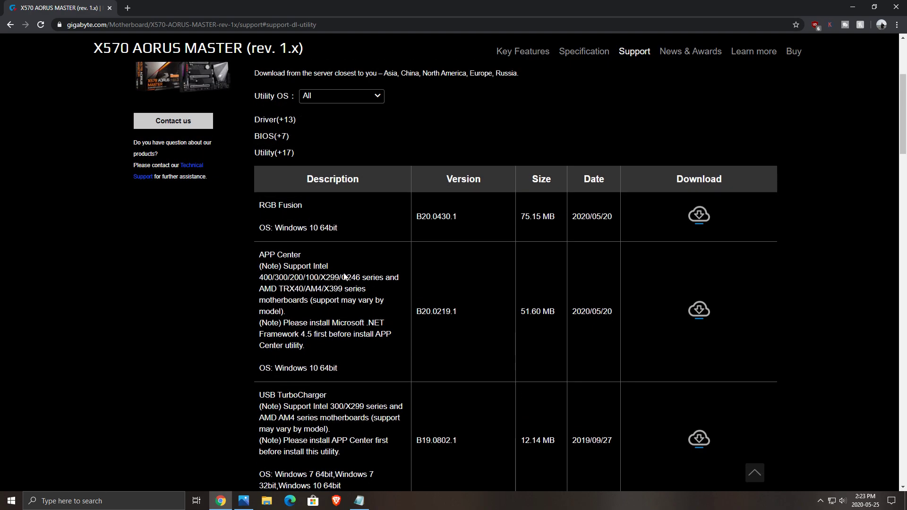
scroll(345, 276, up, 4)
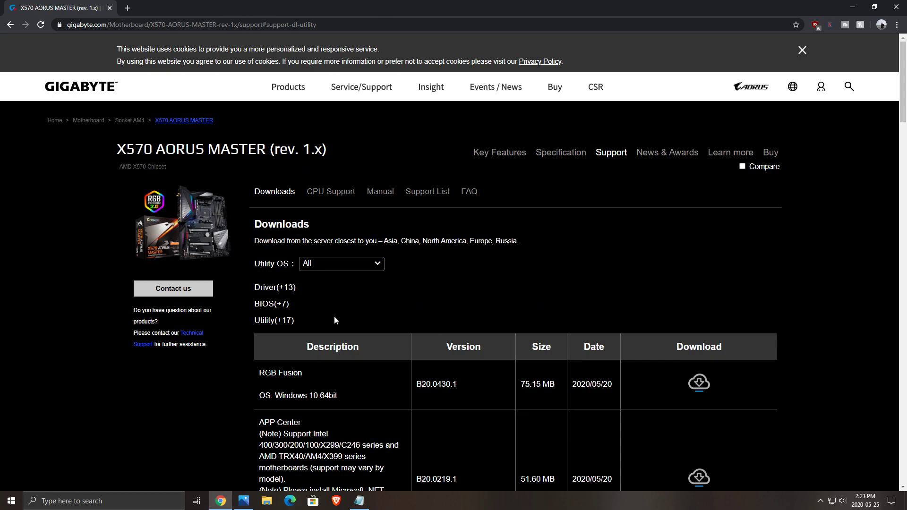
- Expand the Chipset category under the motherboard's Driver downloads to view the AMD Chipset Driver, and minimize the browser
scroll(333, 316, down, 1)
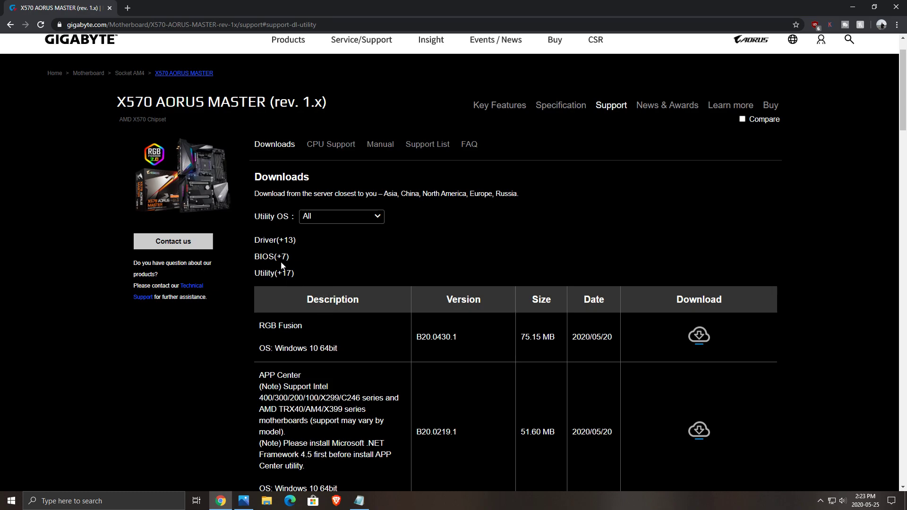
click(284, 241)
click(272, 322)
drag(251, 251, 352, 251)
click(269, 326)
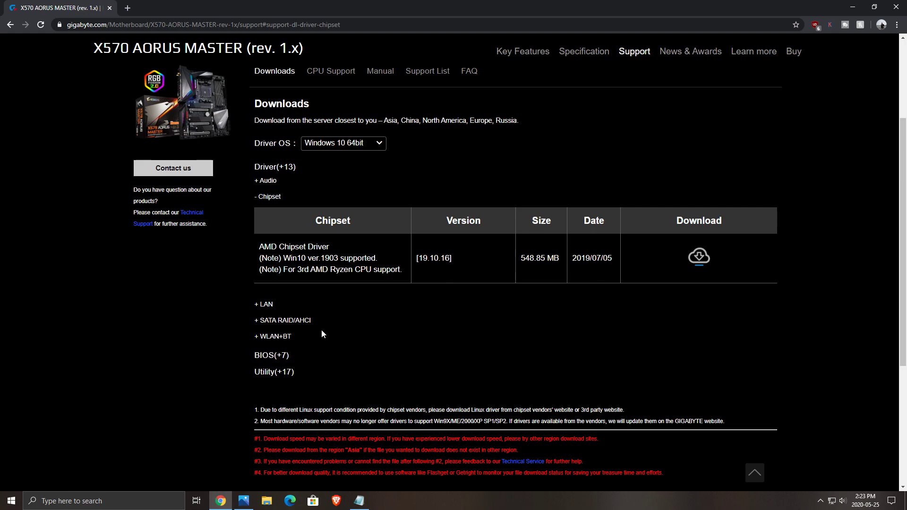
click(853, 7)
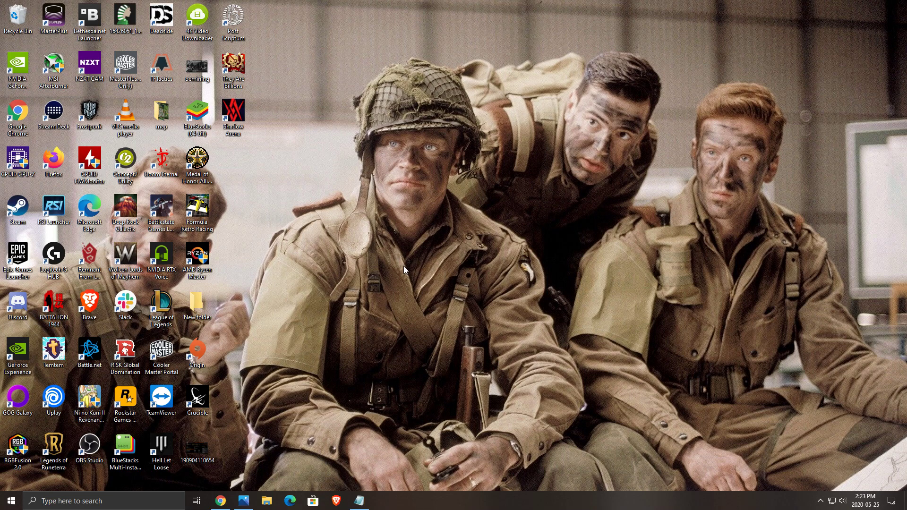
- Open Task Manager, show its list of startup programs, and maximize the window
key(ctrl+alt+Delete)
click(442, 264)
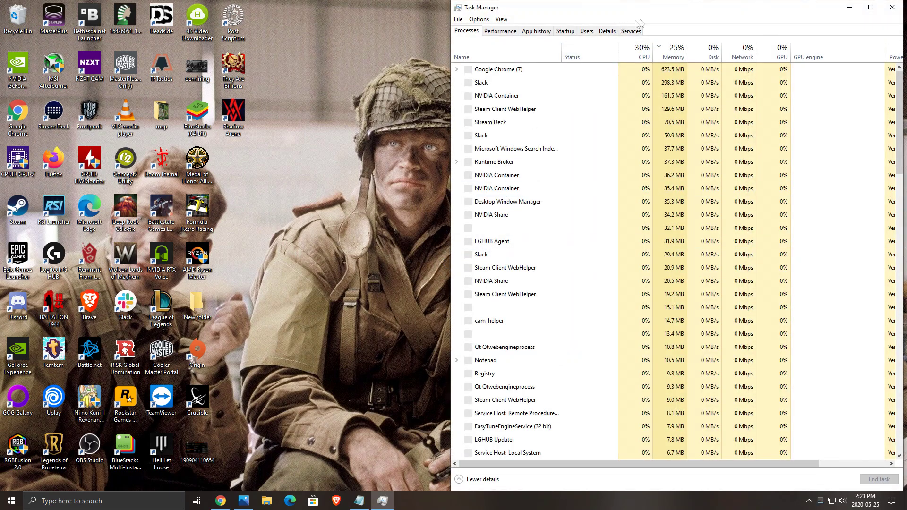
click(565, 31)
drag(636, 19, 459, 19)
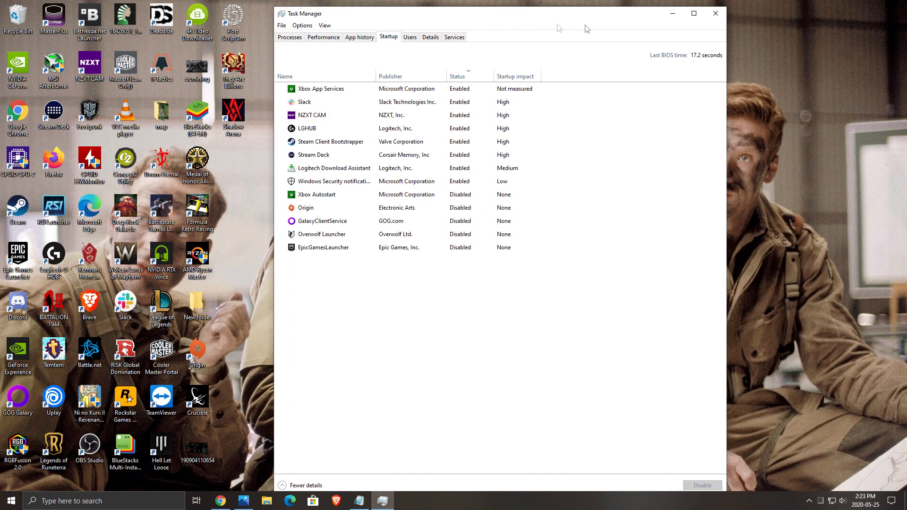
click(694, 7)
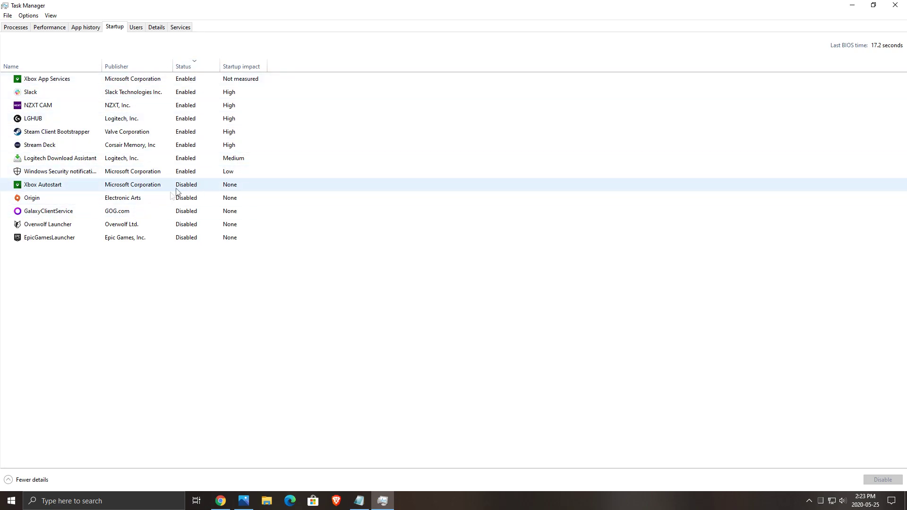
- Go through the disabled startup programs one by one, from Xbox Autostart to EpicGamesLauncher
click(56, 185)
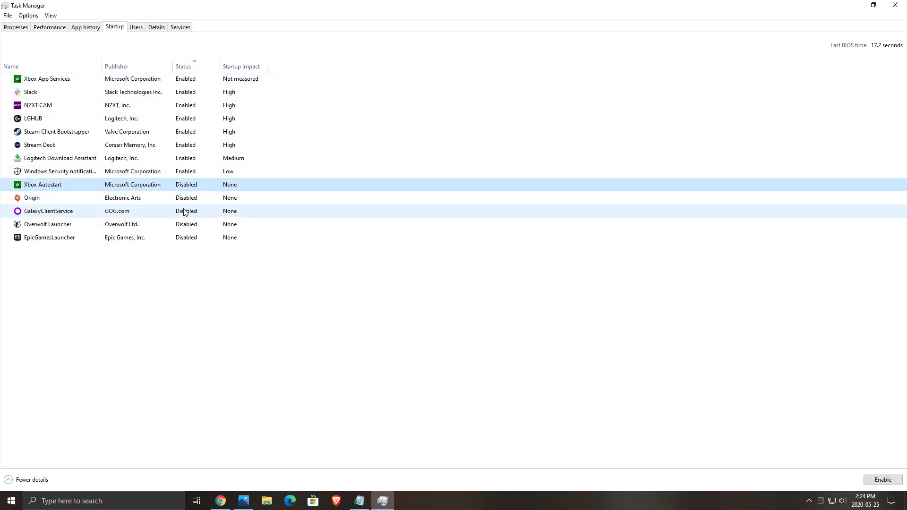
key(Down)
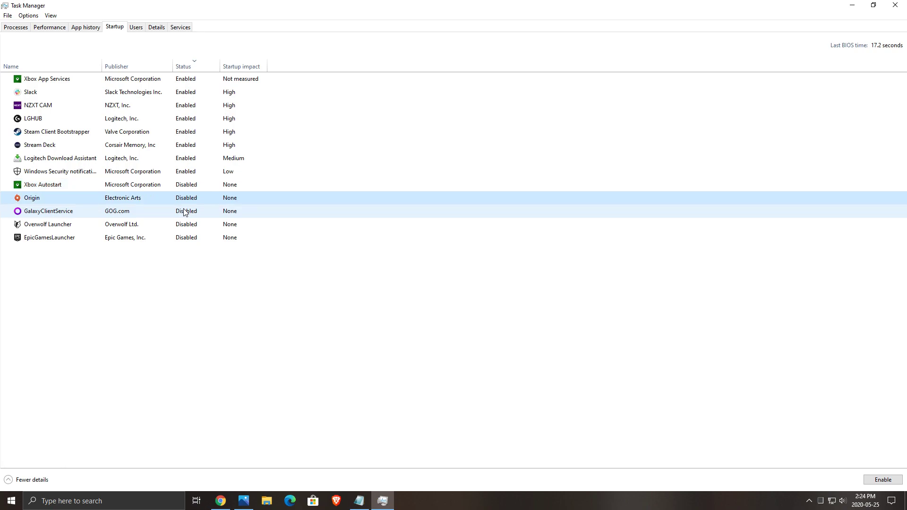
key(Down)
key(Down)
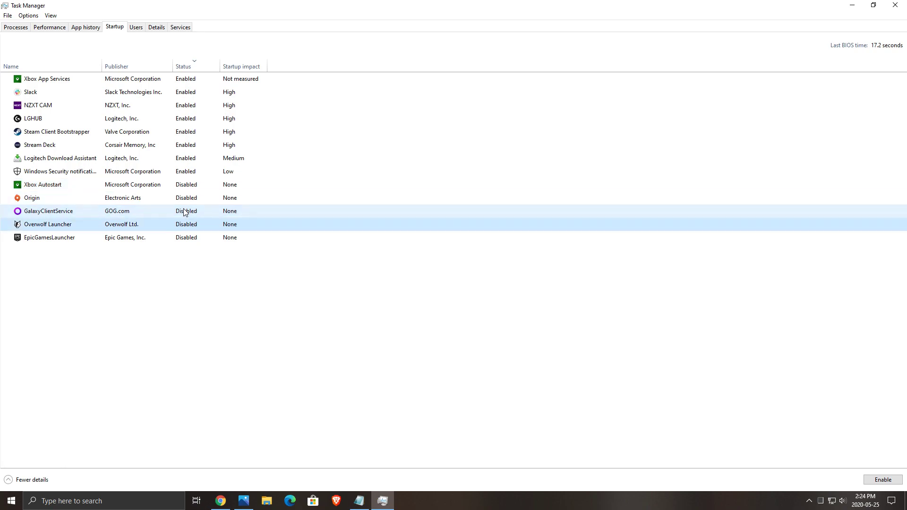
key(Down)
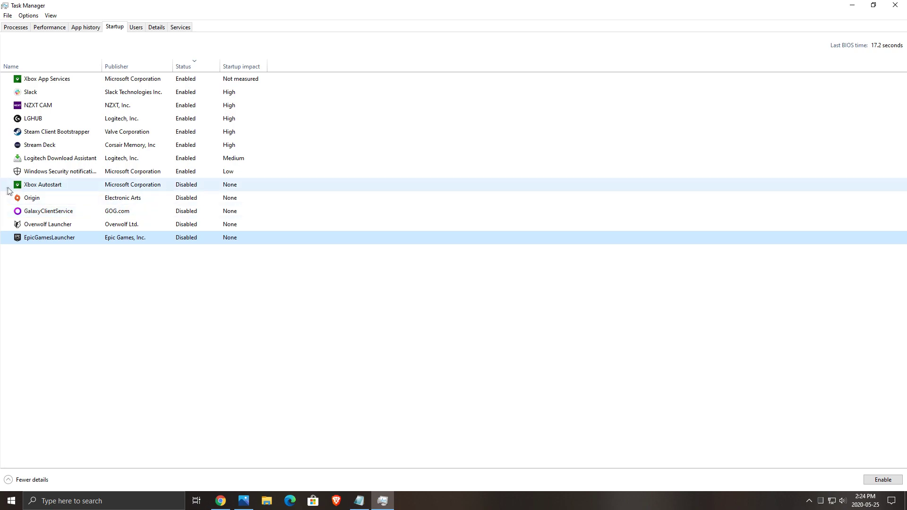
click(40, 185)
click(41, 198)
click(42, 211)
click(43, 225)
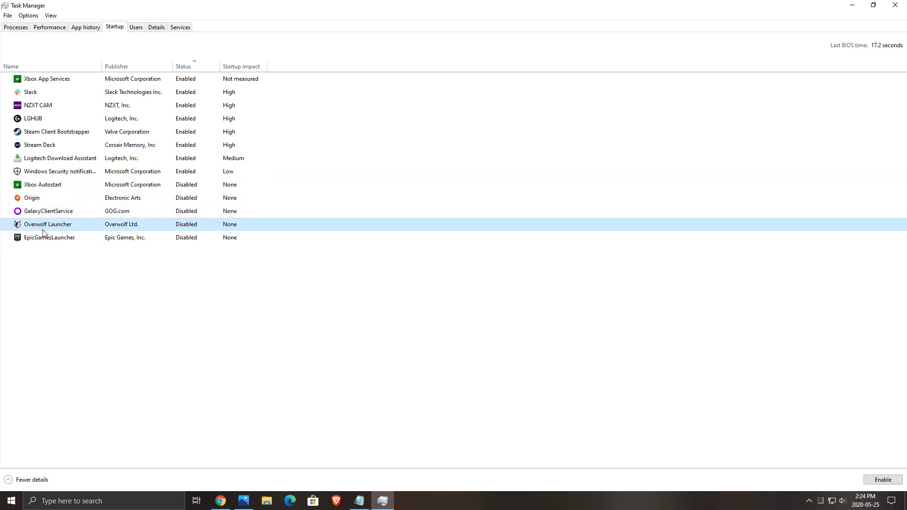
click(41, 236)
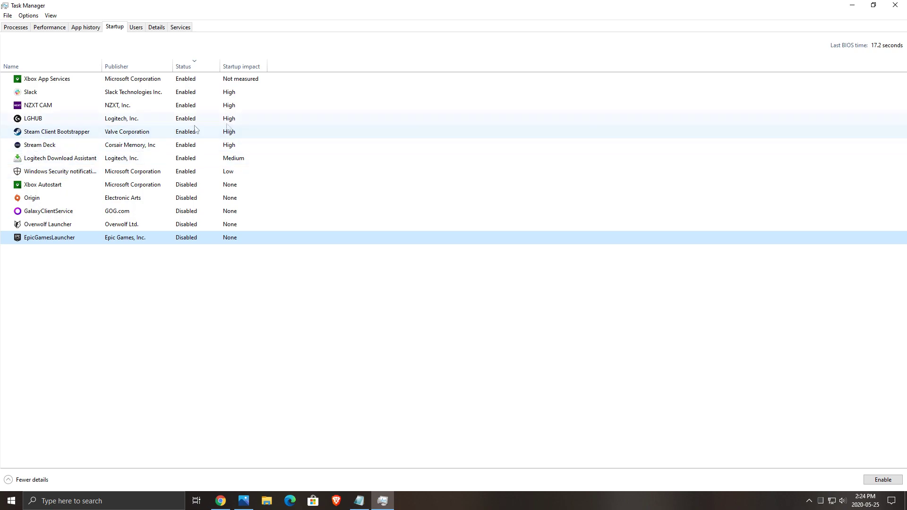
- Review the enabled NZXT CAM and Stream Deck startup entries and view Stream Deck's available actions without applying any
click(27, 109)
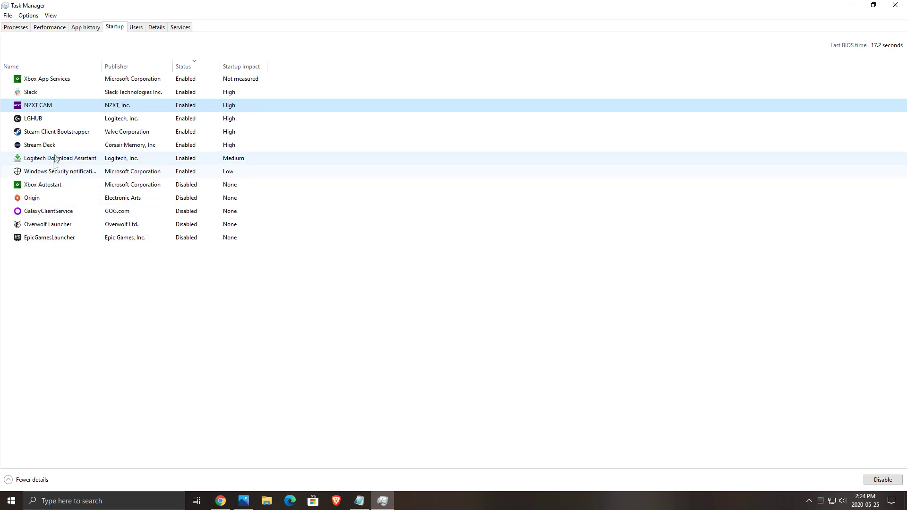
click(41, 146)
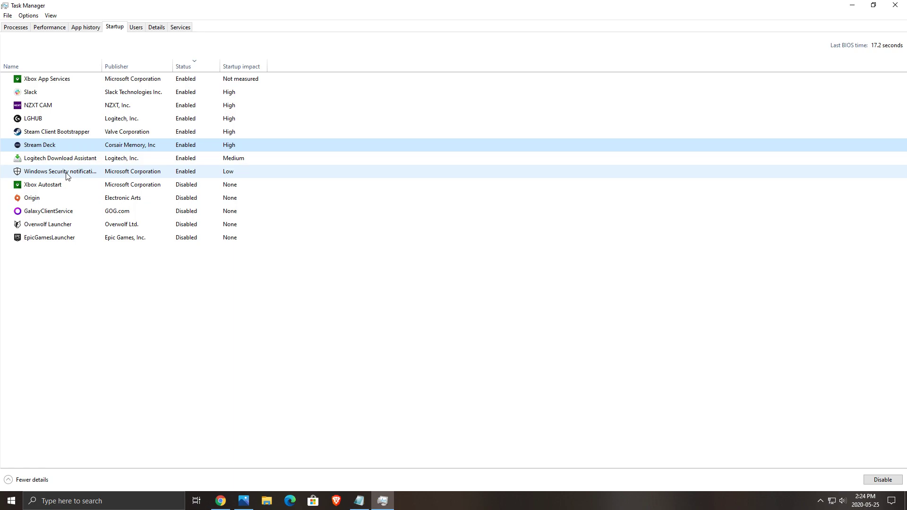
right_click(56, 146)
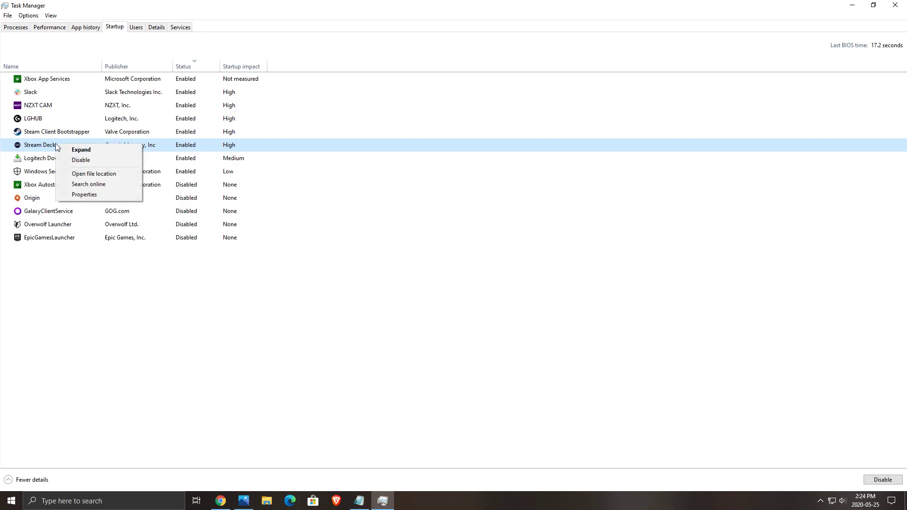
click(128, 174)
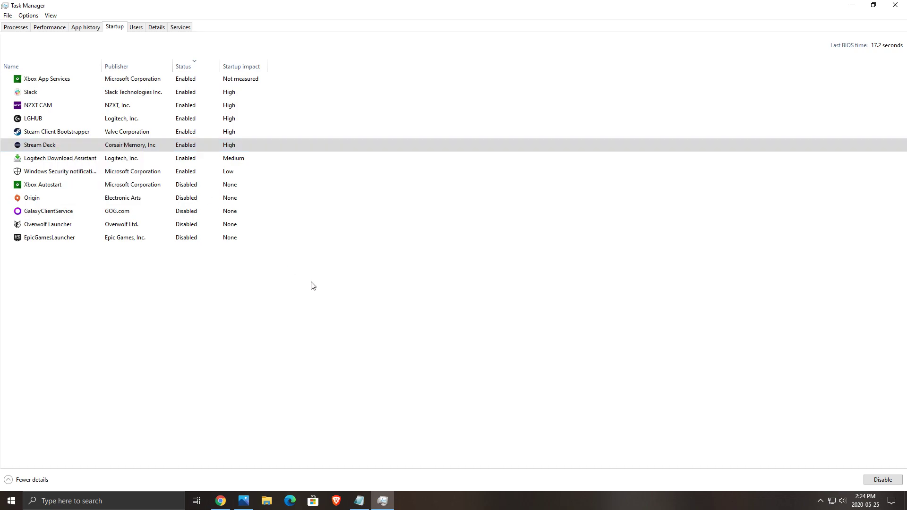
- Review the enabled Logitech Download Assistant and LGHUB startup entries and close Task Manager
click(88, 160)
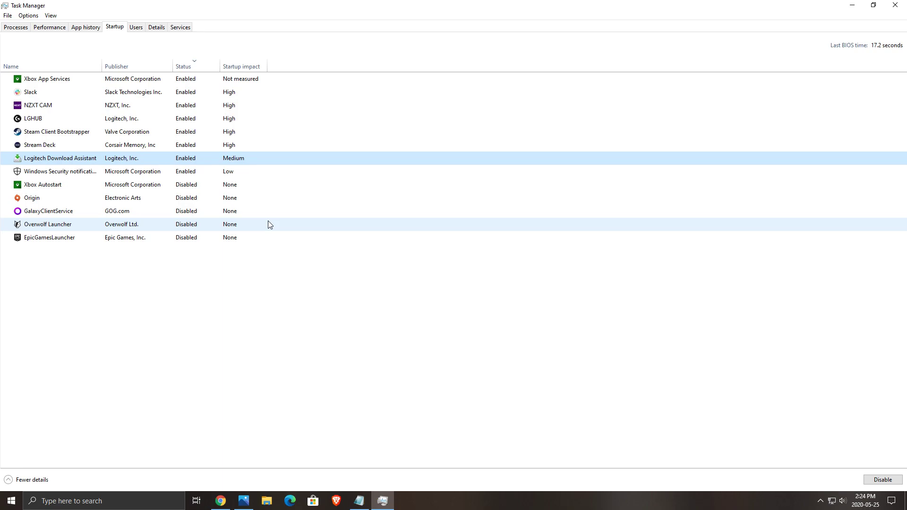
click(41, 118)
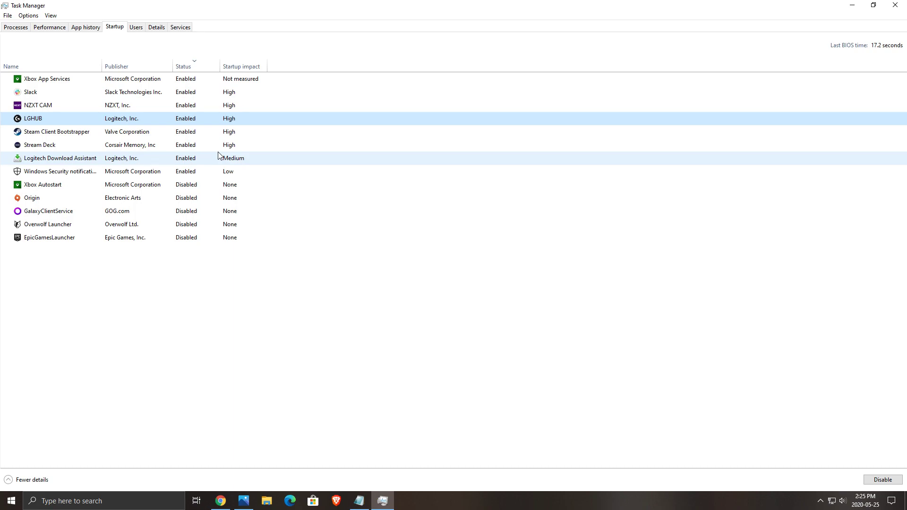
click(896, 6)
- Open Control Panel in a maximized window and go to its System page
click(87, 502)
text(contro)
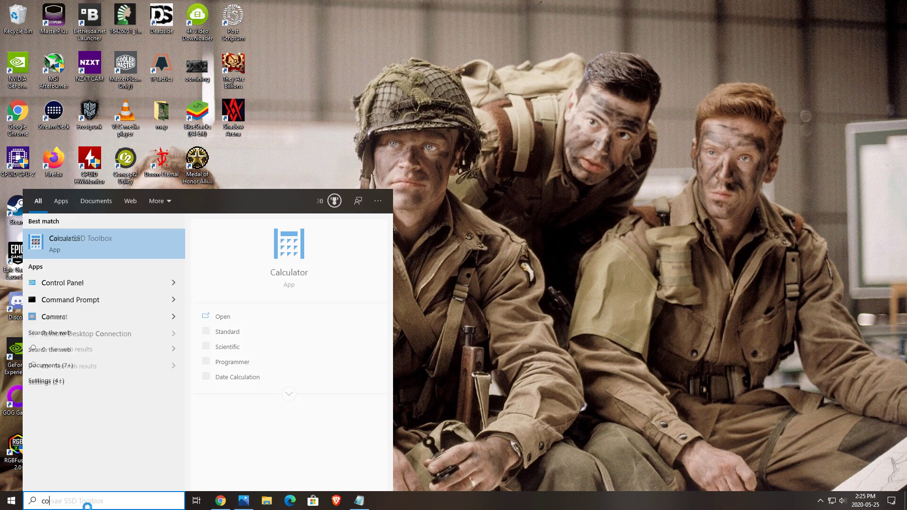
key(Return)
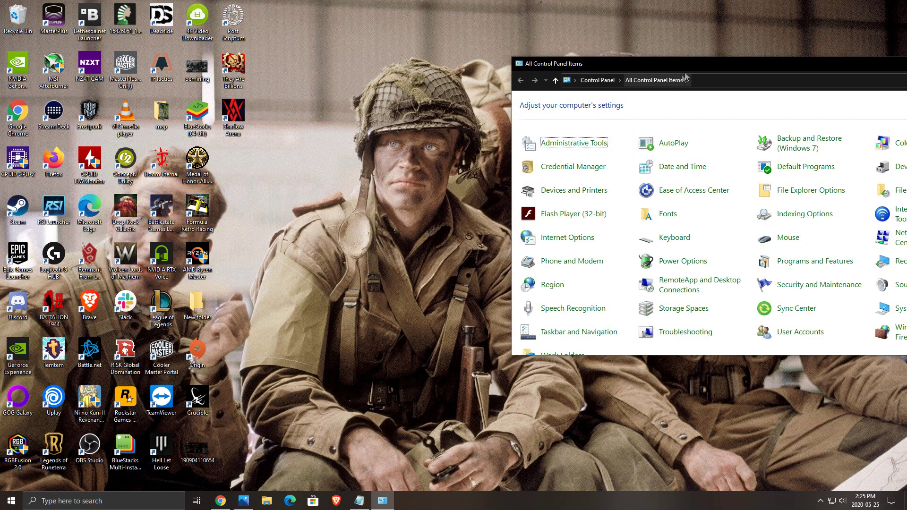
drag(896, 75, 457, 36)
click(565, 41)
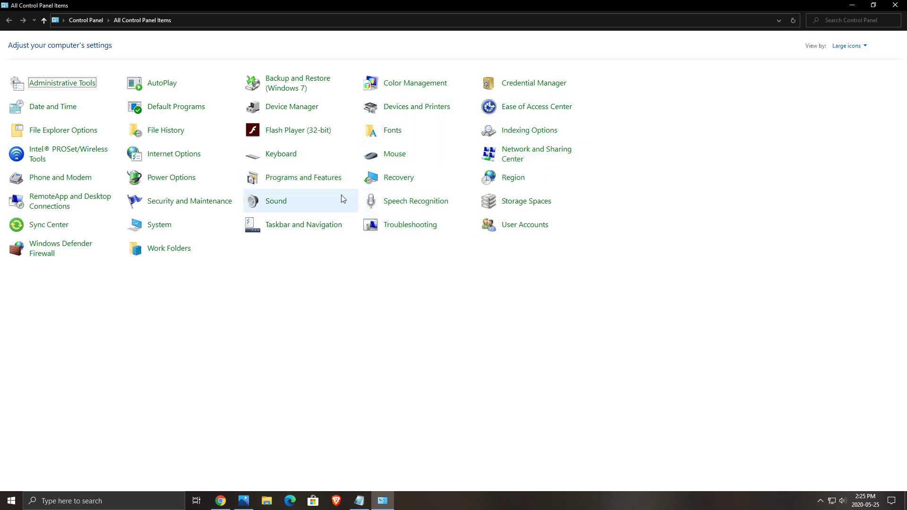
click(164, 226)
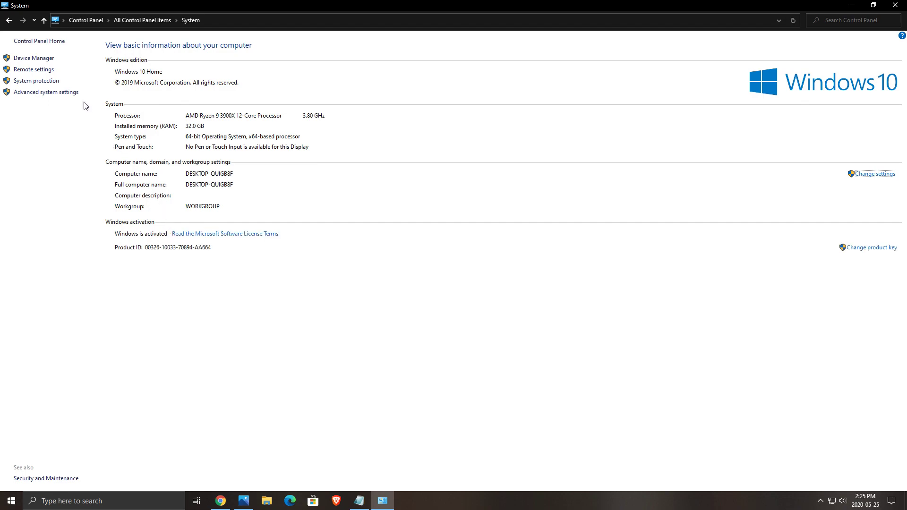
- Open the Virtual Memory dialog from the advanced performance options of the system's advanced settings
click(45, 93)
drag(147, 37, 380, 77)
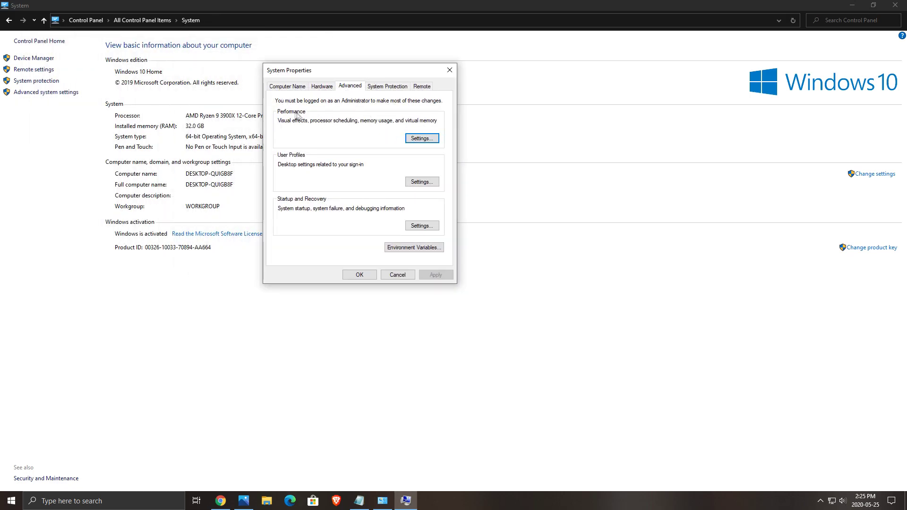
click(421, 139)
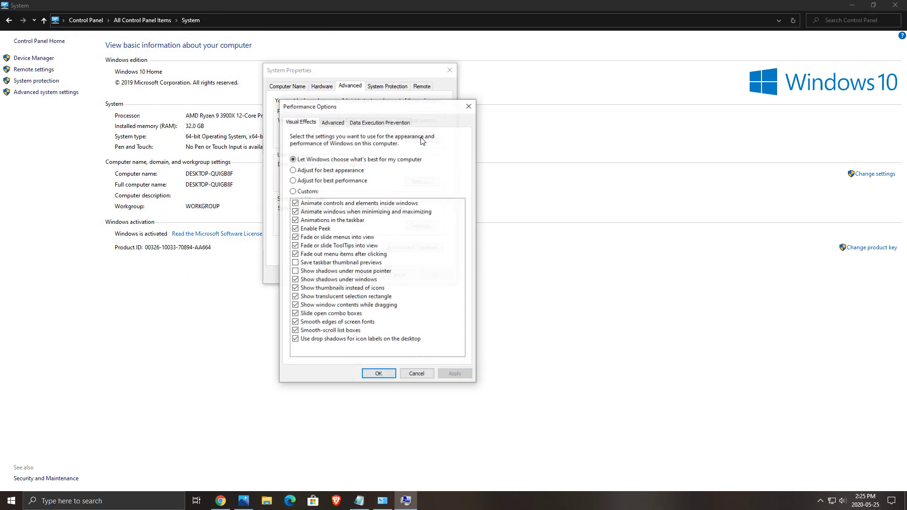
click(337, 126)
drag(373, 110, 419, 110)
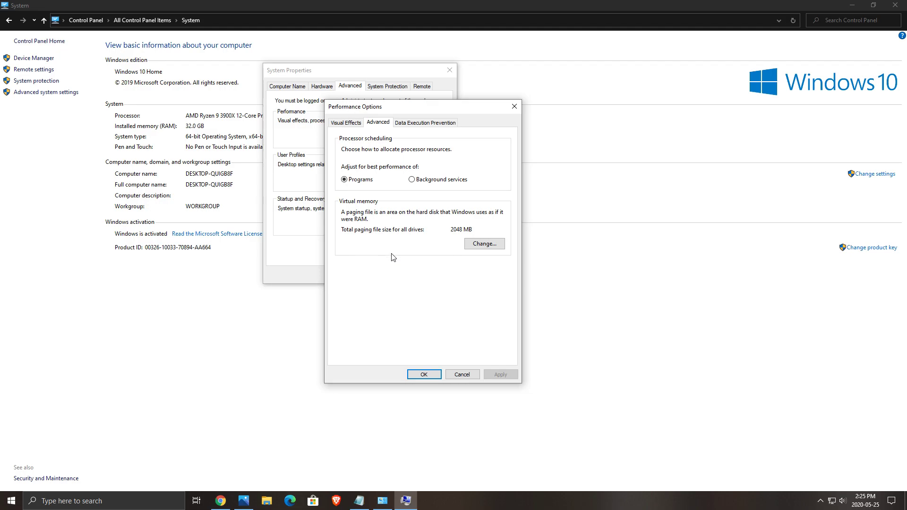
click(478, 244)
drag(427, 136, 458, 141)
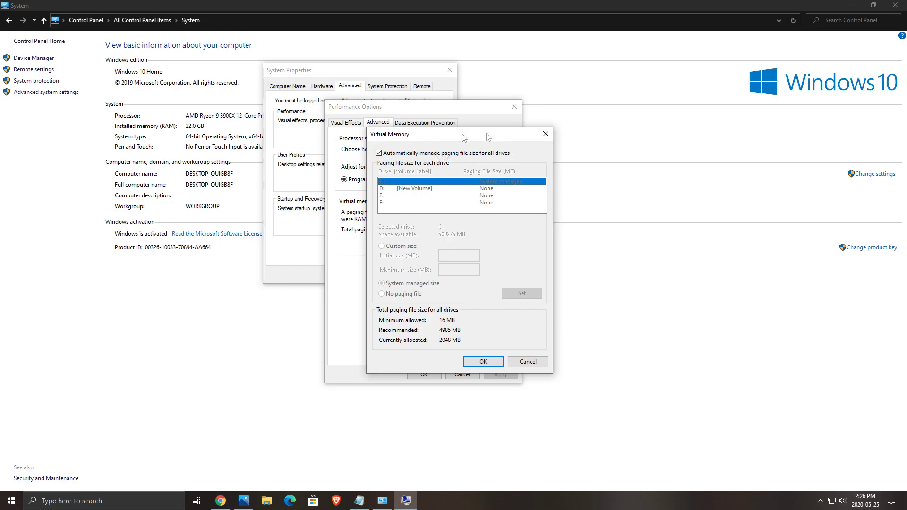
- Turn off automatic paging file management for all drives and choose a custom size for drive C:
click(380, 154)
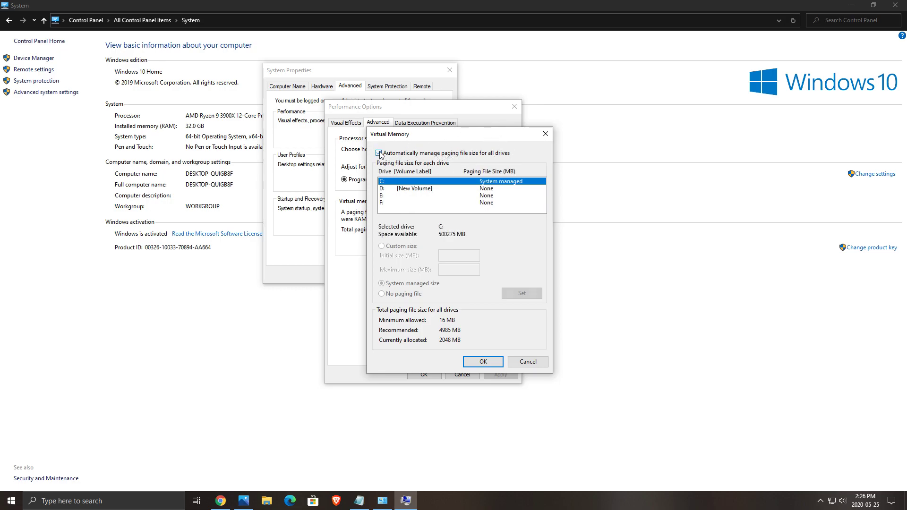
click(382, 247)
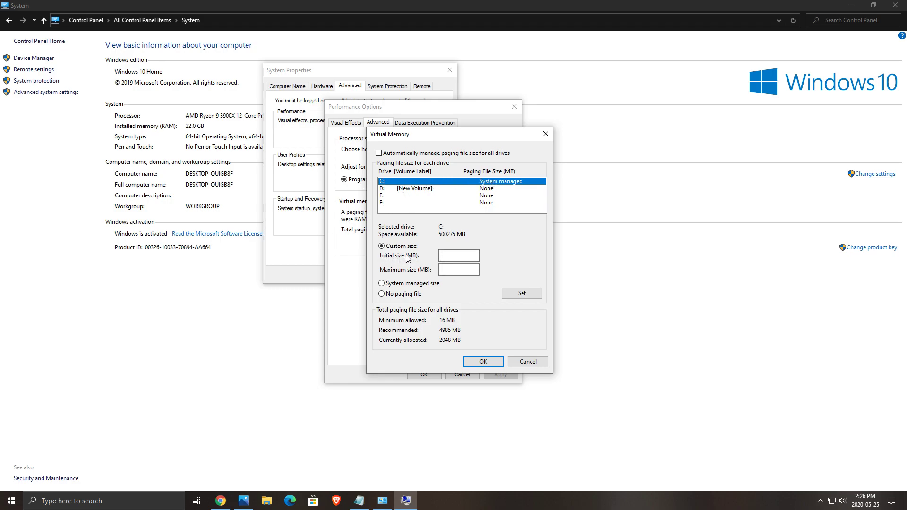
click(454, 258)
- Open Calculator beside the Virtual Memory dialog and multiply 1024 by 8
click(120, 503)
text(cal)
key(Return)
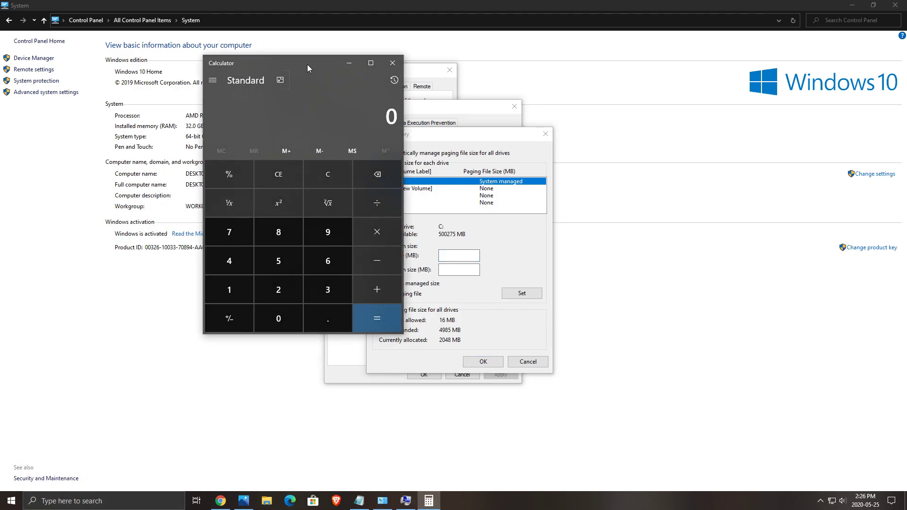
drag(307, 64, 192, 74)
drag(202, 120, 182, 118)
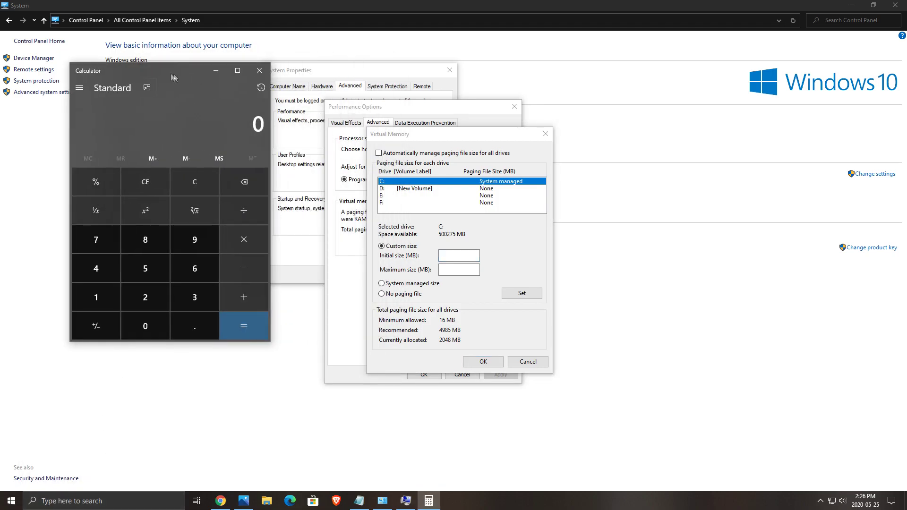
click(100, 303)
click(141, 328)
click(134, 297)
click(116, 280)
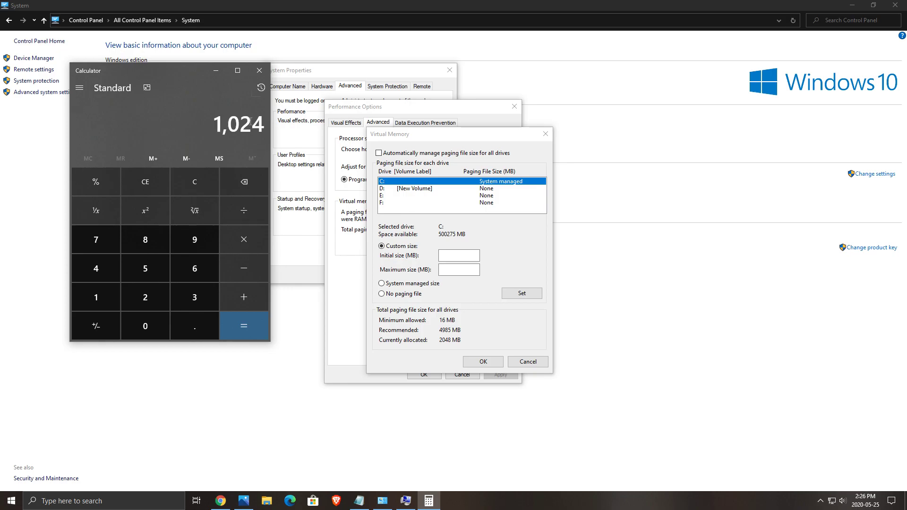
click(253, 239)
click(146, 241)
key(Return)
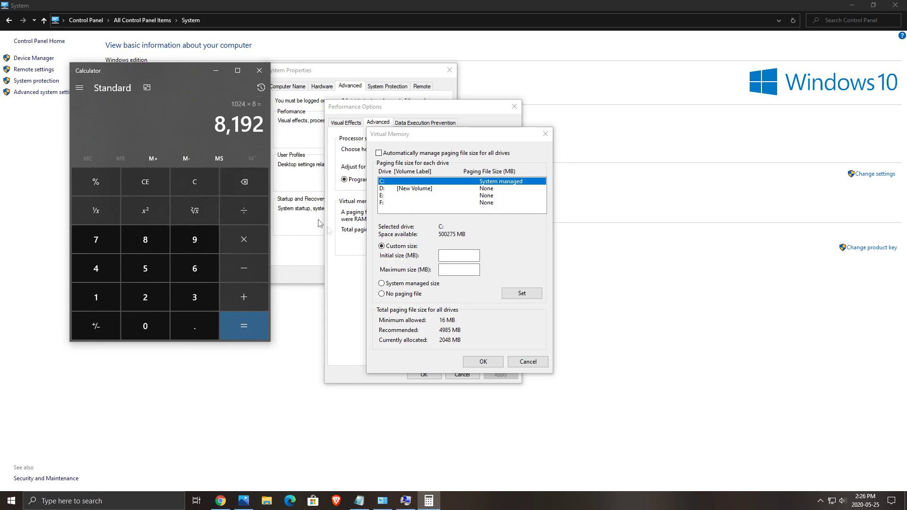
- Try to set drive C:'s initial and maximum paging file size to 8192 MB, and acknowledge the restart notice
click(466, 258)
text(8192)
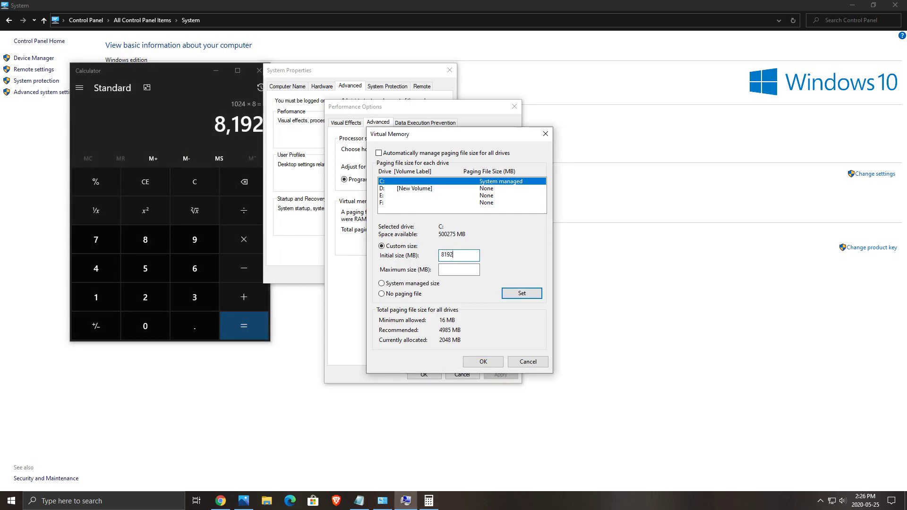
key(Tab)
text(8192)
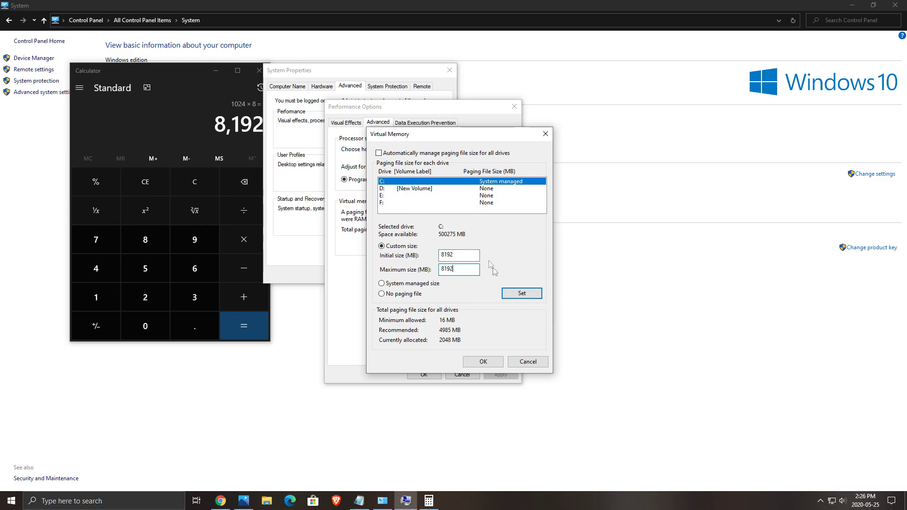
click(480, 362)
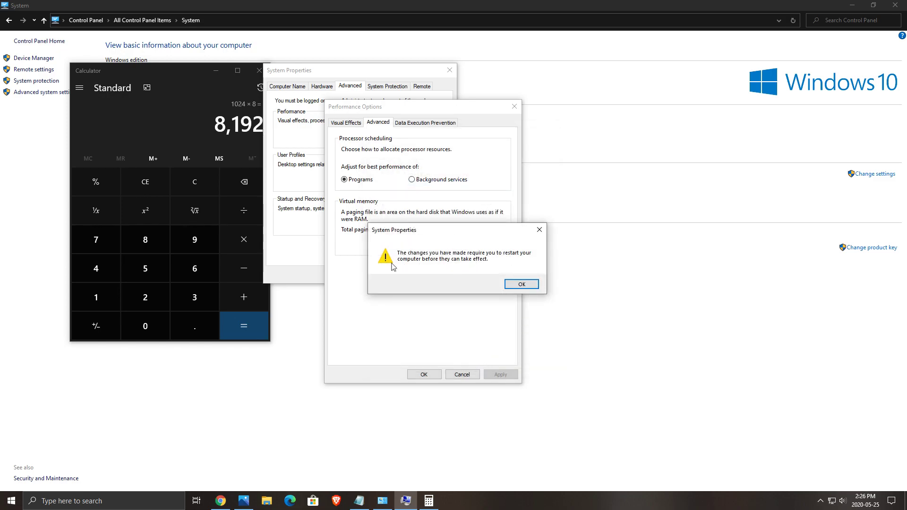
click(522, 284)
- Recheck the virtual memory settings, confirm all the system settings dialogs, and postpone the restart
click(491, 245)
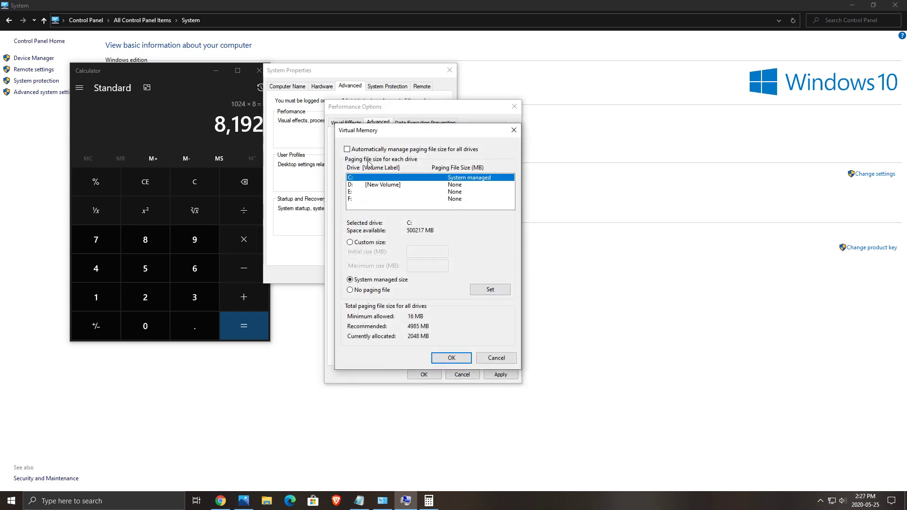
click(451, 358)
click(423, 374)
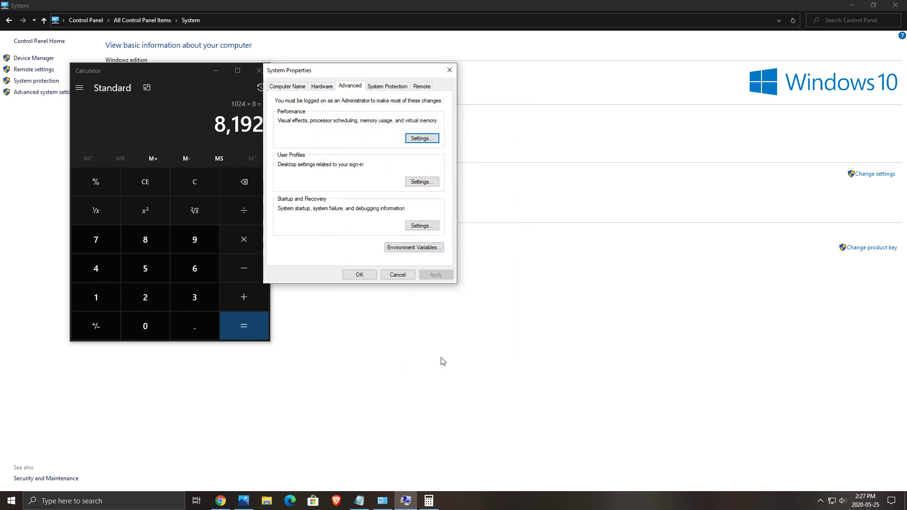
click(360, 275)
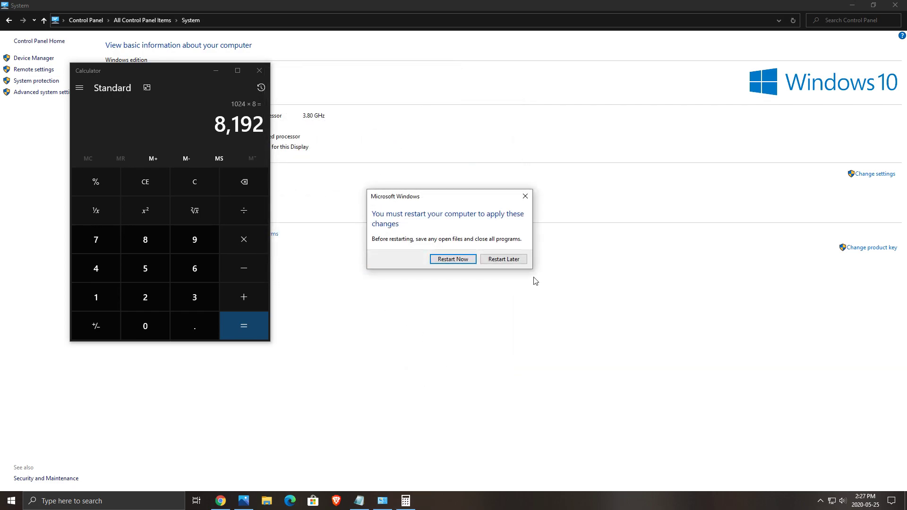
click(518, 259)
- Clear away Calculator and the System window, and view the BIOS Easy Mode screenshot in Photos before closing it
drag(178, 70, 592, 107)
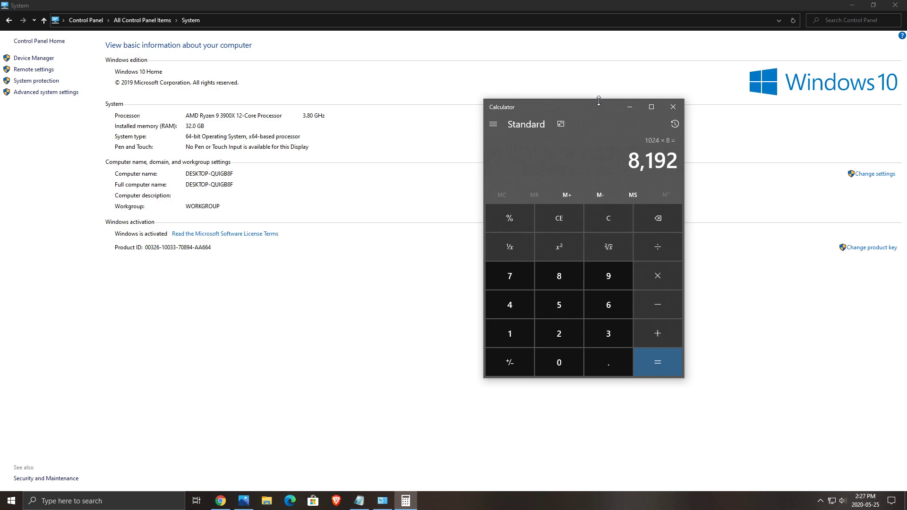
click(673, 107)
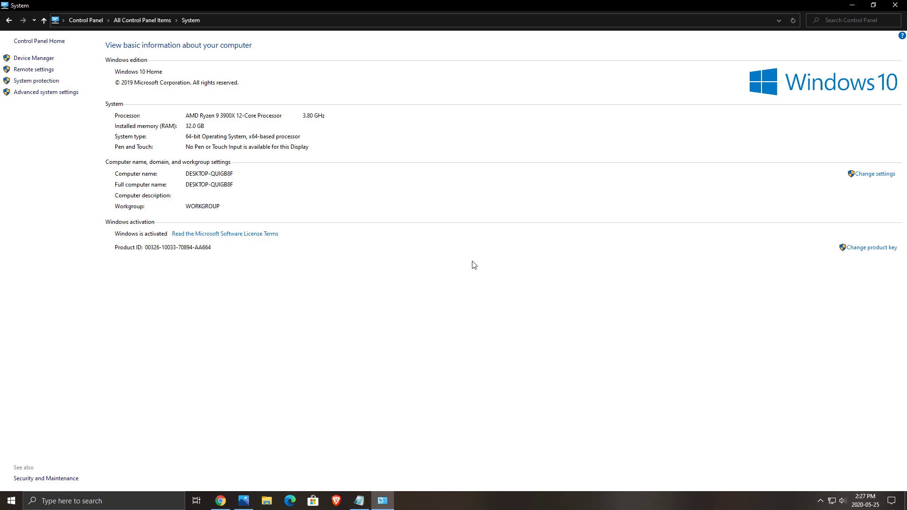
click(852, 5)
click(245, 502)
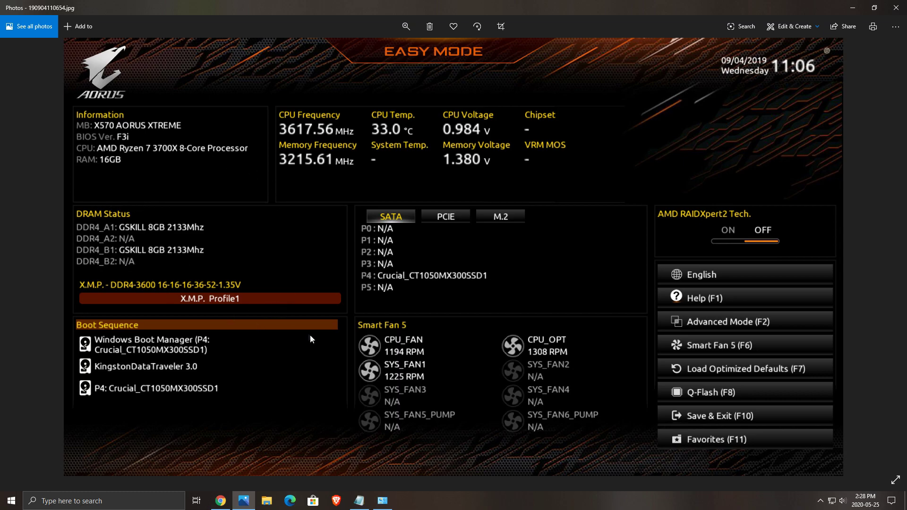
click(896, 7)
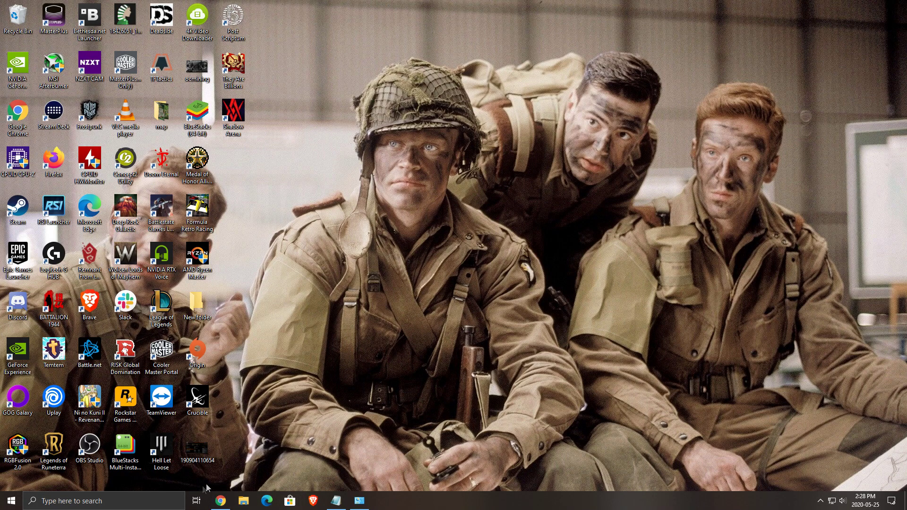
- Launch CPU-Z and dismiss its update notice without updating
click(148, 503)
text(cpu)
key(Return)
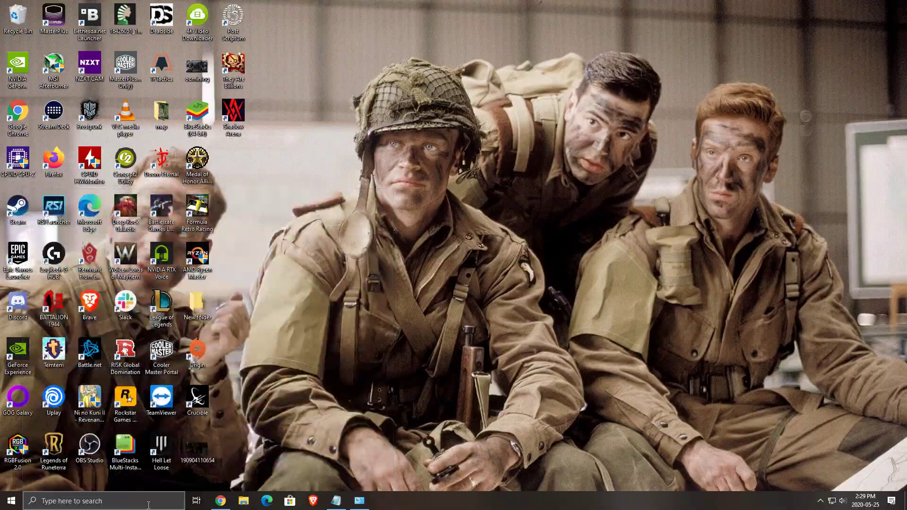
click(415, 310)
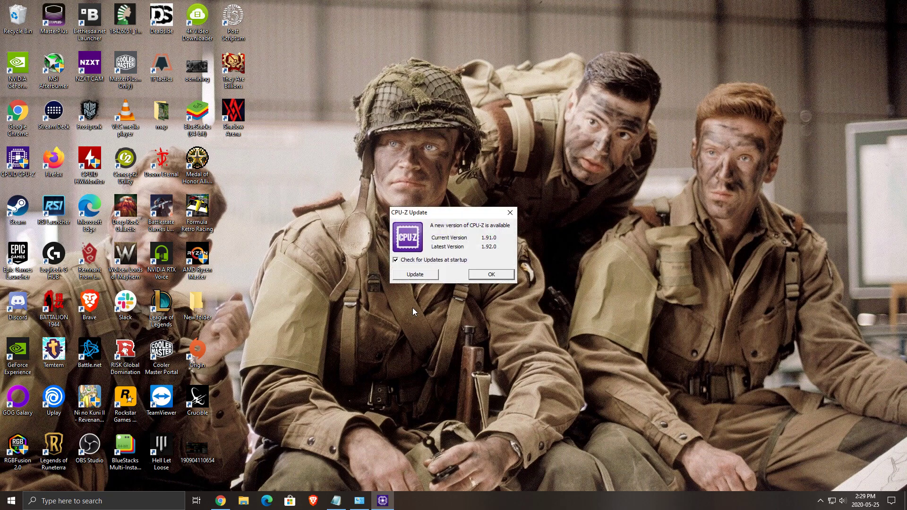
click(496, 274)
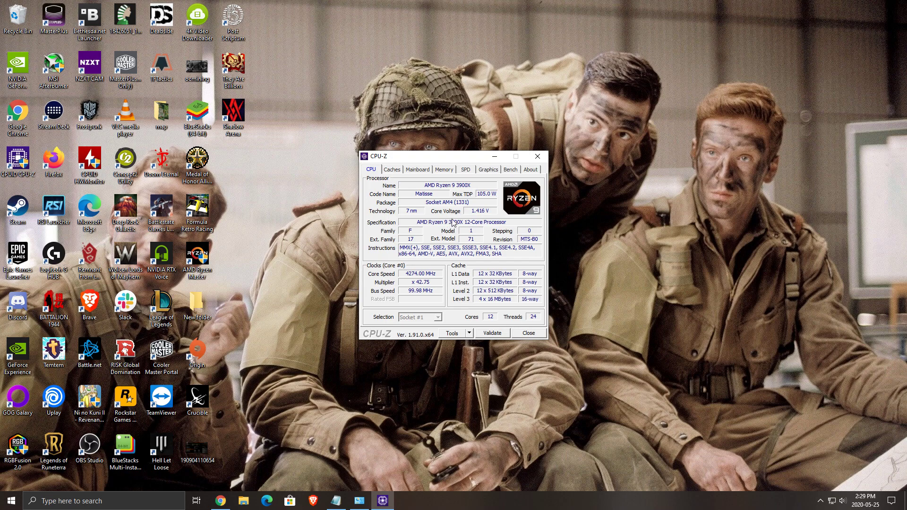
- Examine the memory type, DRAM frequency and timings in CPU-Z, and close the program
click(444, 171)
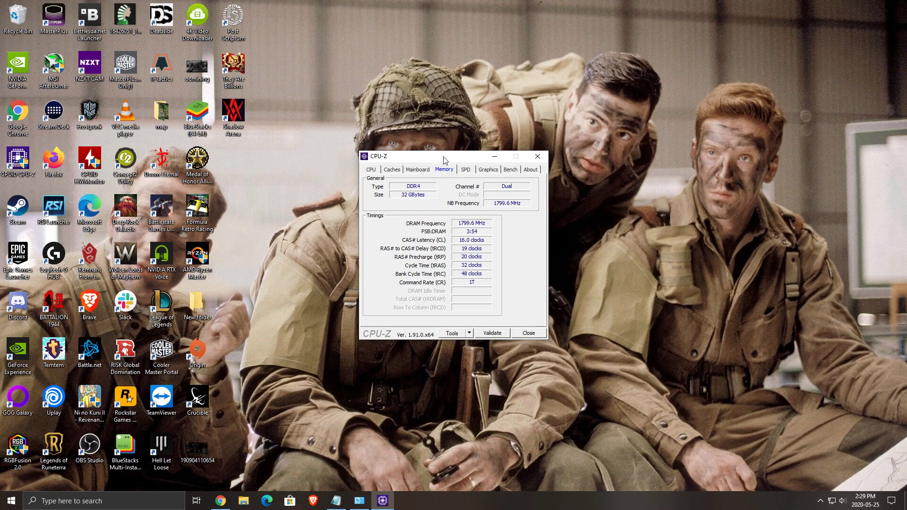
drag(444, 158, 442, 172)
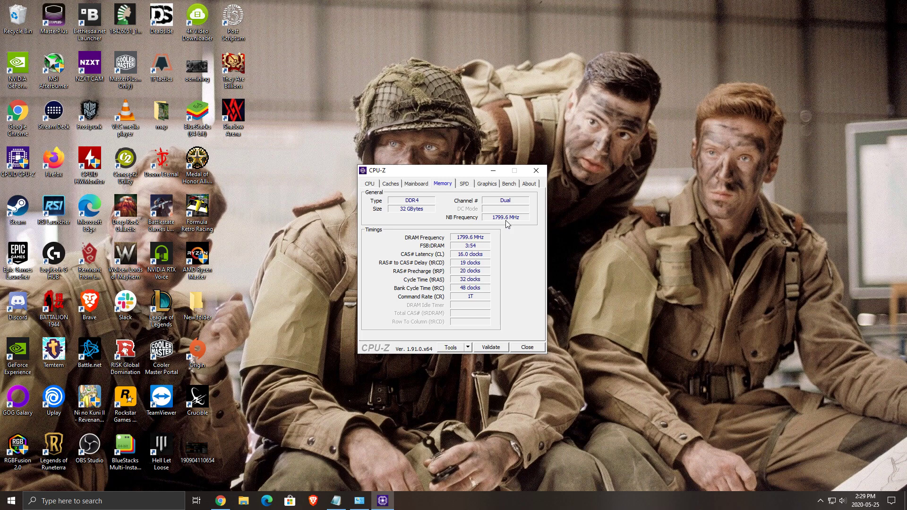
click(536, 170)
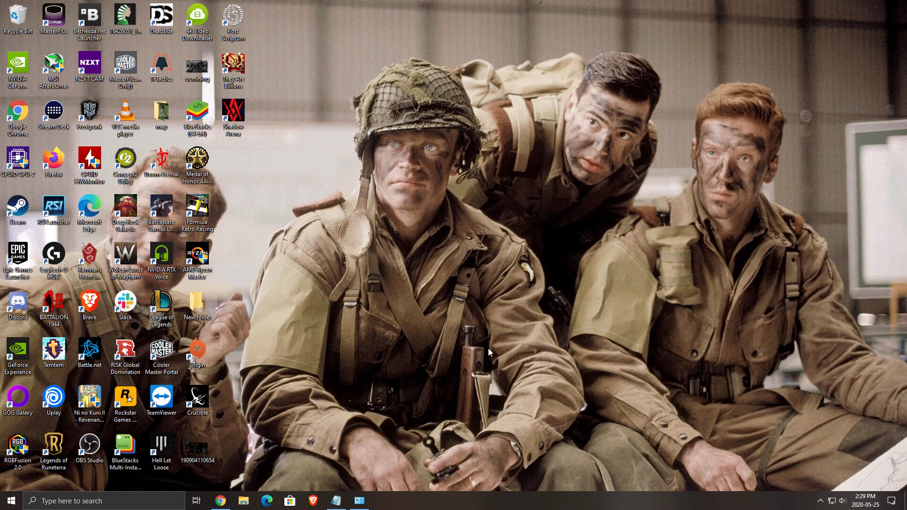
- Examine the background programs among the hidden system tray icons, and close the tray list
click(820, 500)
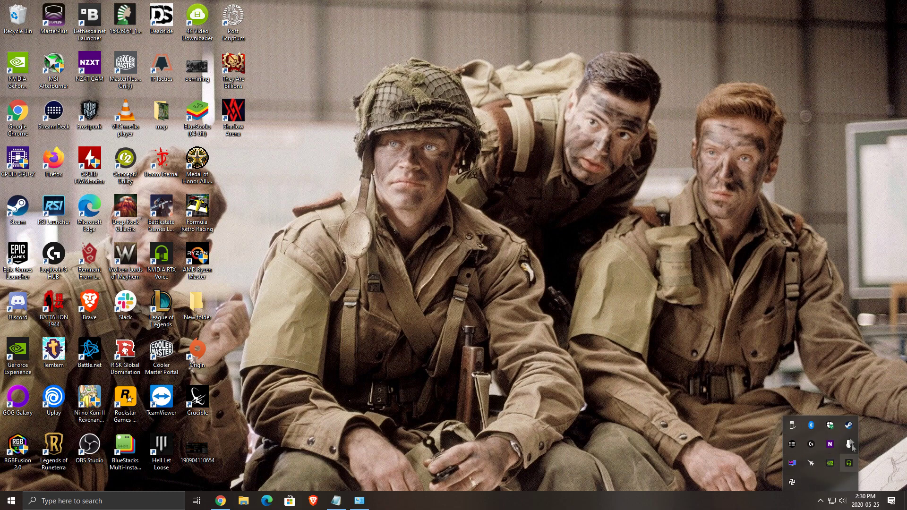
click(645, 398)
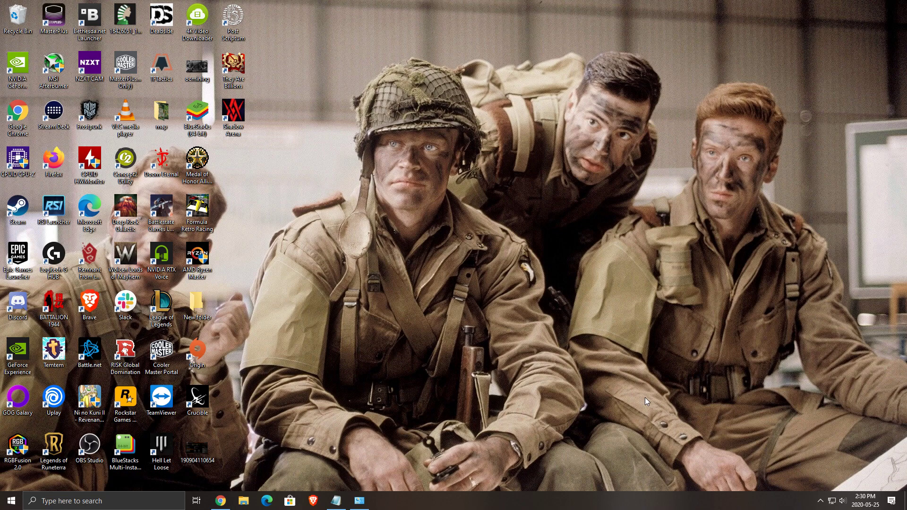
click(820, 501)
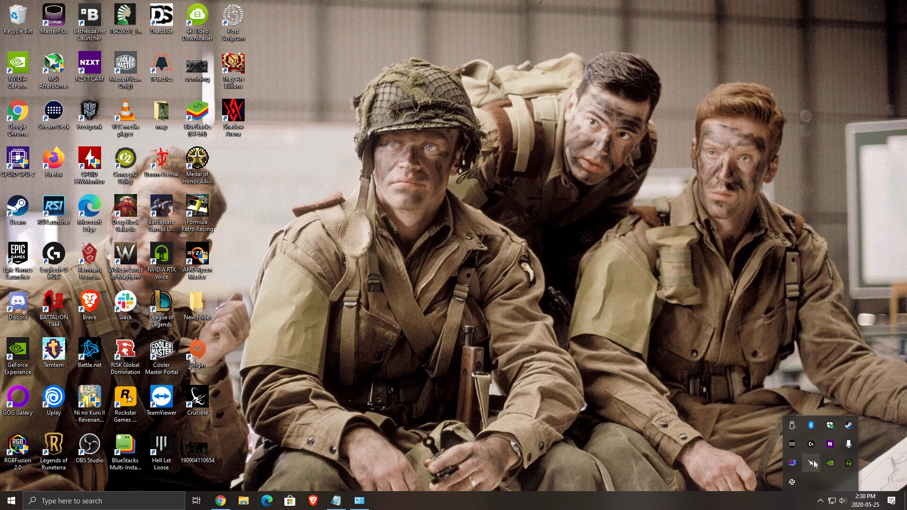
click(664, 345)
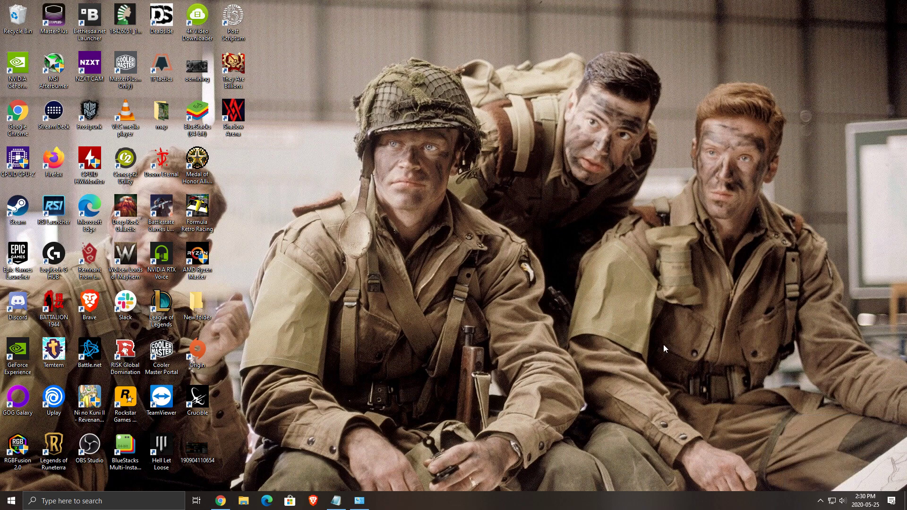